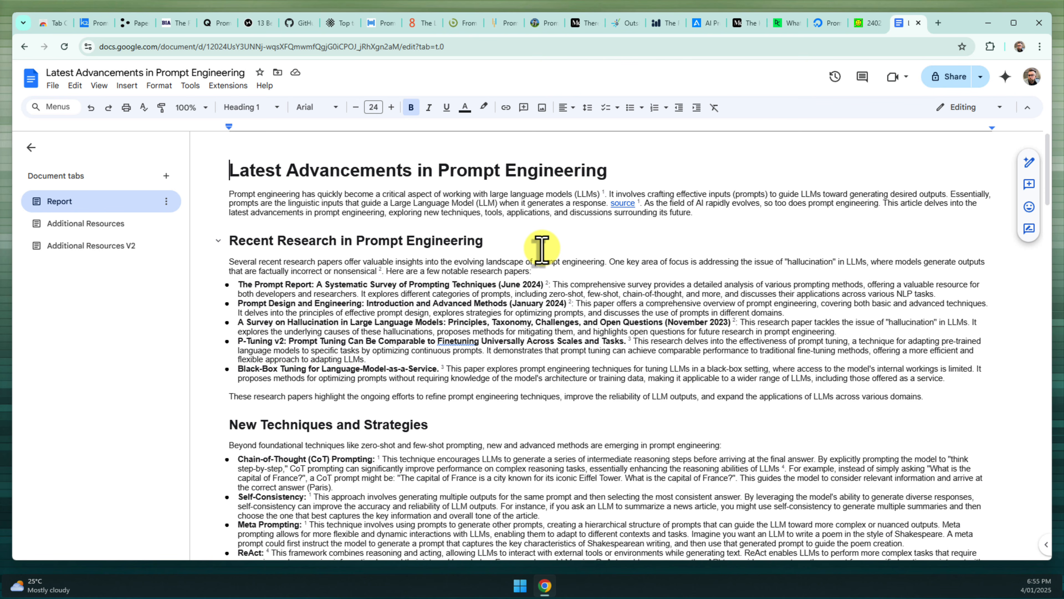
Browse the open article tabs (arXiv, DataCamp, appinventiv, Future Skills) and return to the prompt engineering document
scroll(541, 250, down, 10)
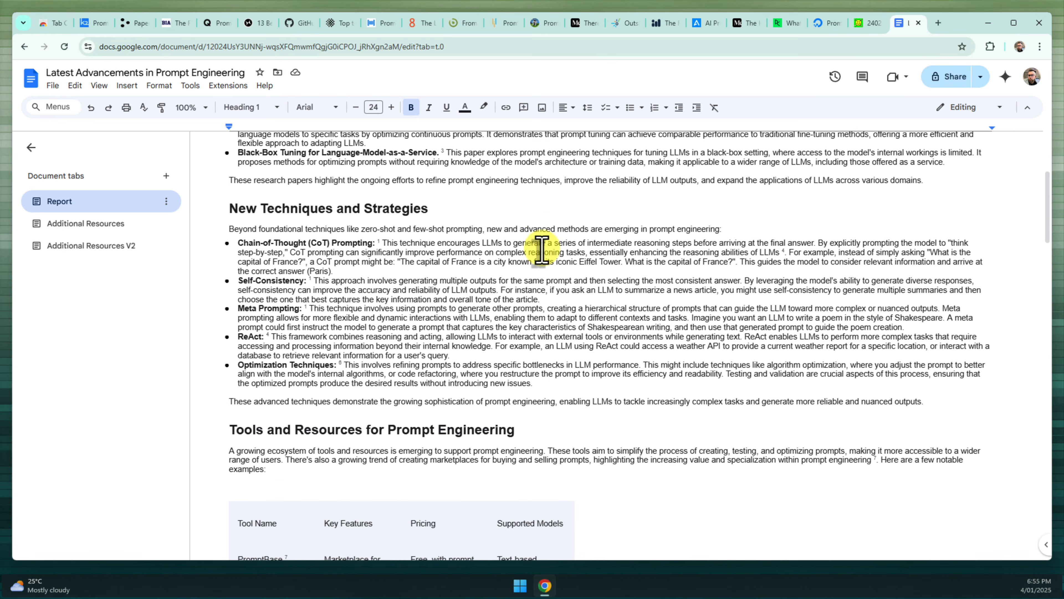
scroll(542, 250, up, 10)
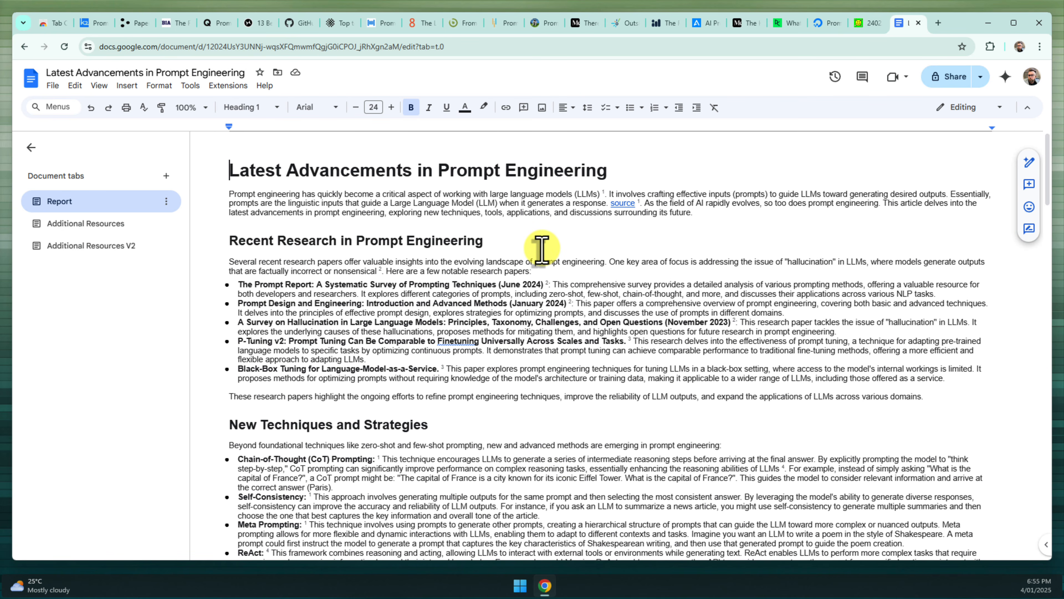
click(863, 19)
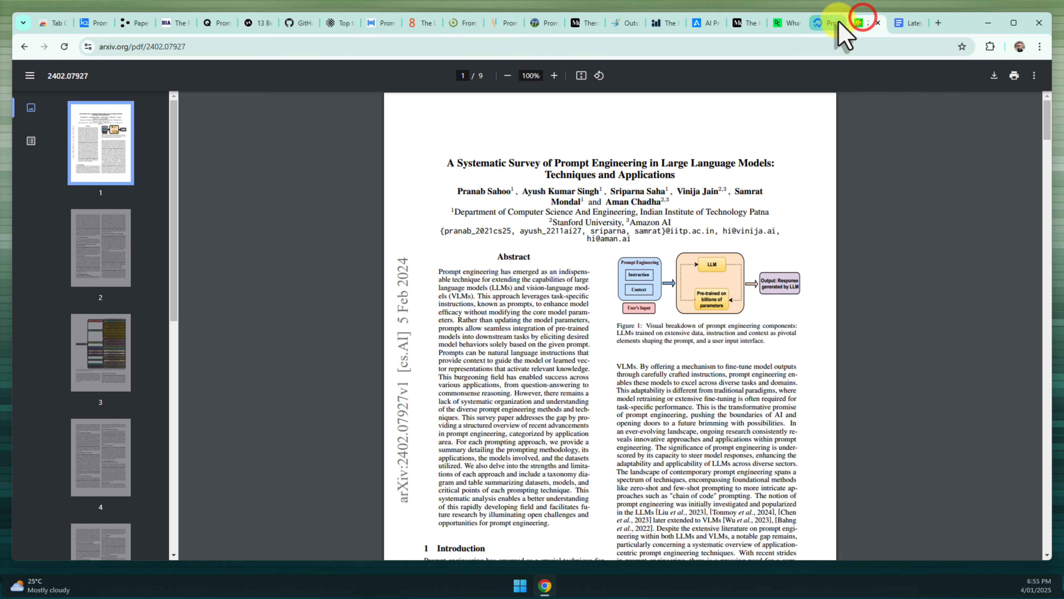
click(825, 23)
click(784, 21)
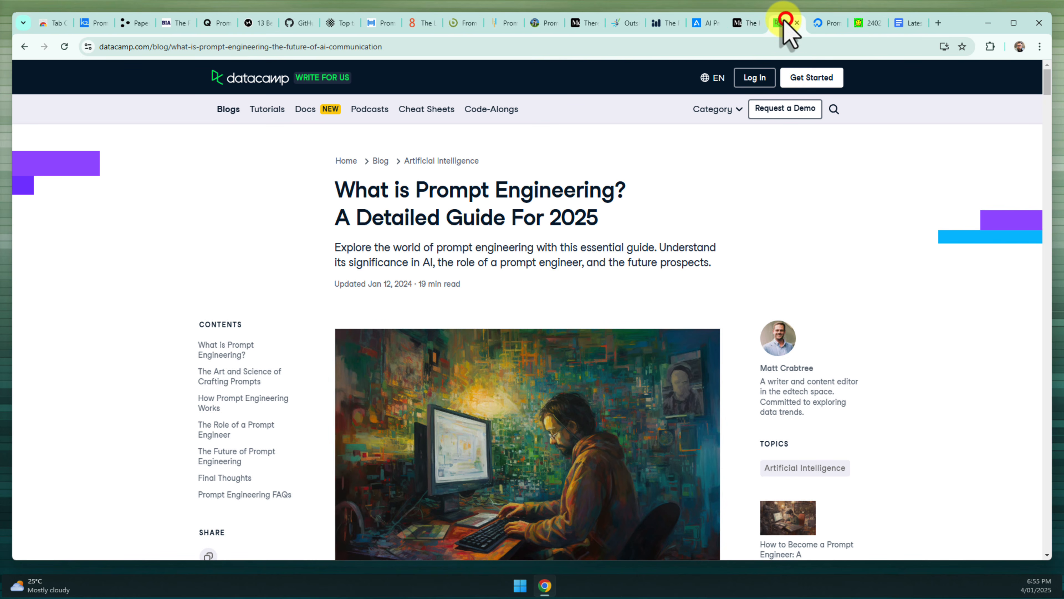
click(745, 23)
click(705, 23)
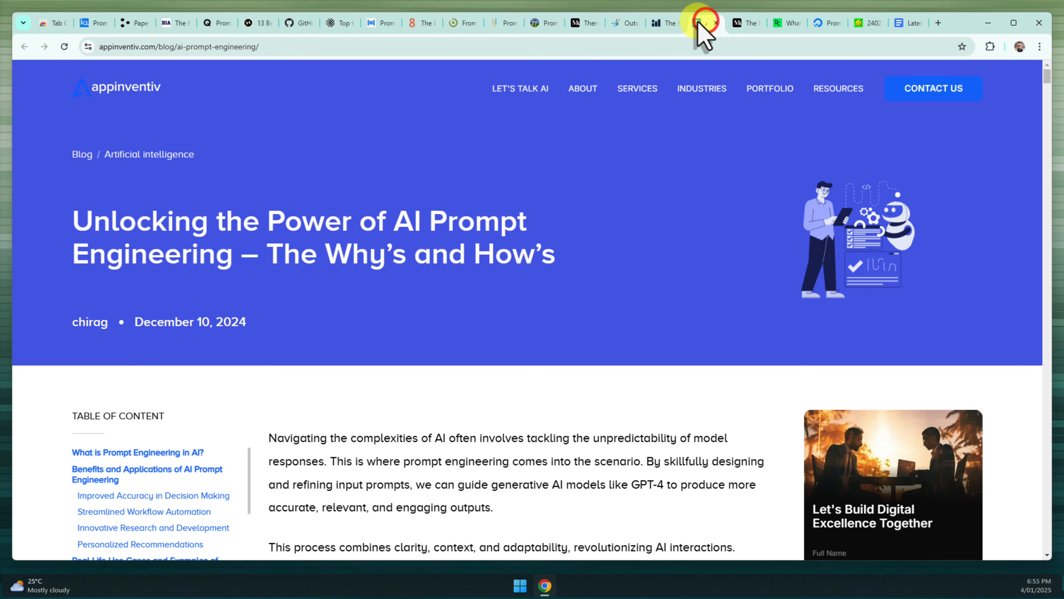
click(664, 23)
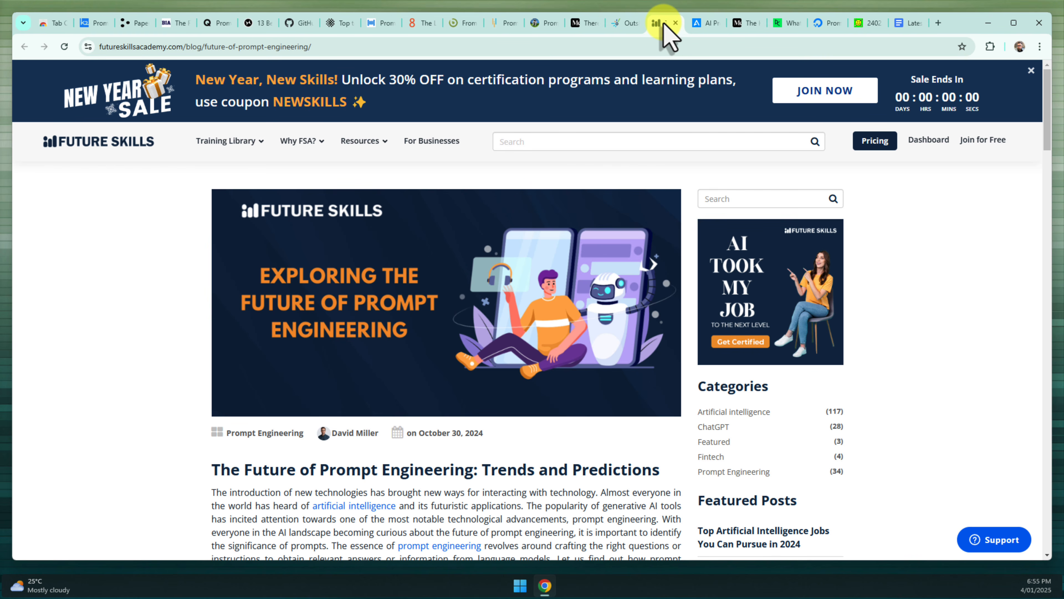
click(649, 44)
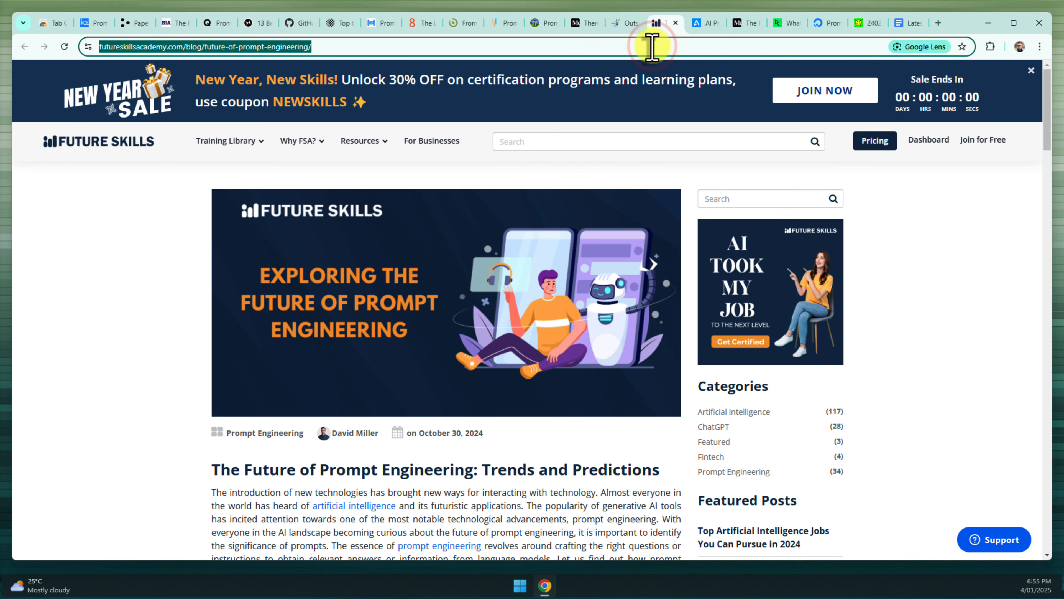
click(905, 23)
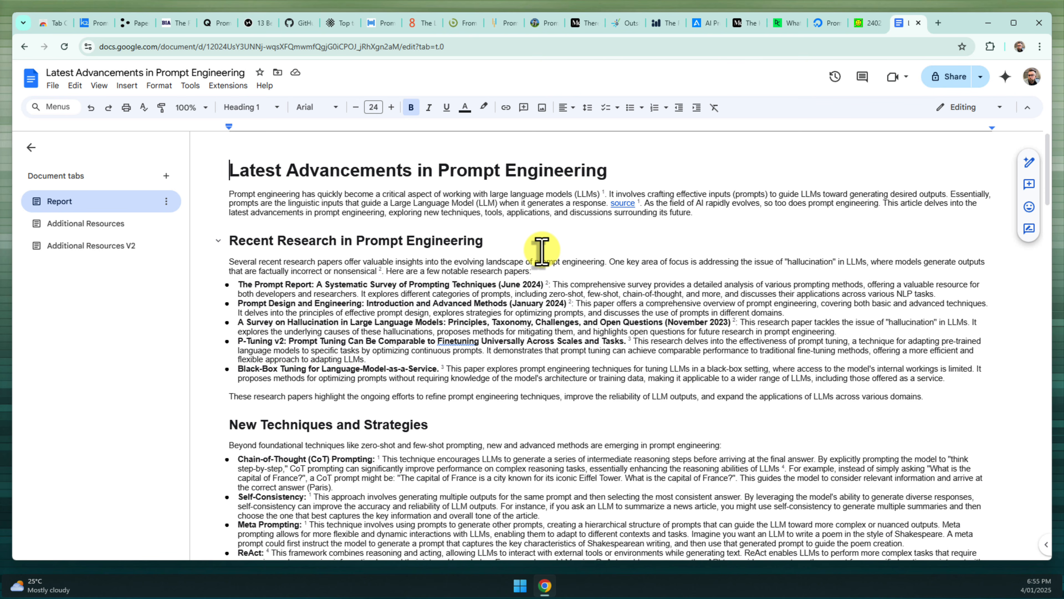
Install Tab Copy from its Chrome Web Store page and confirm adding the extension
click(53, 23)
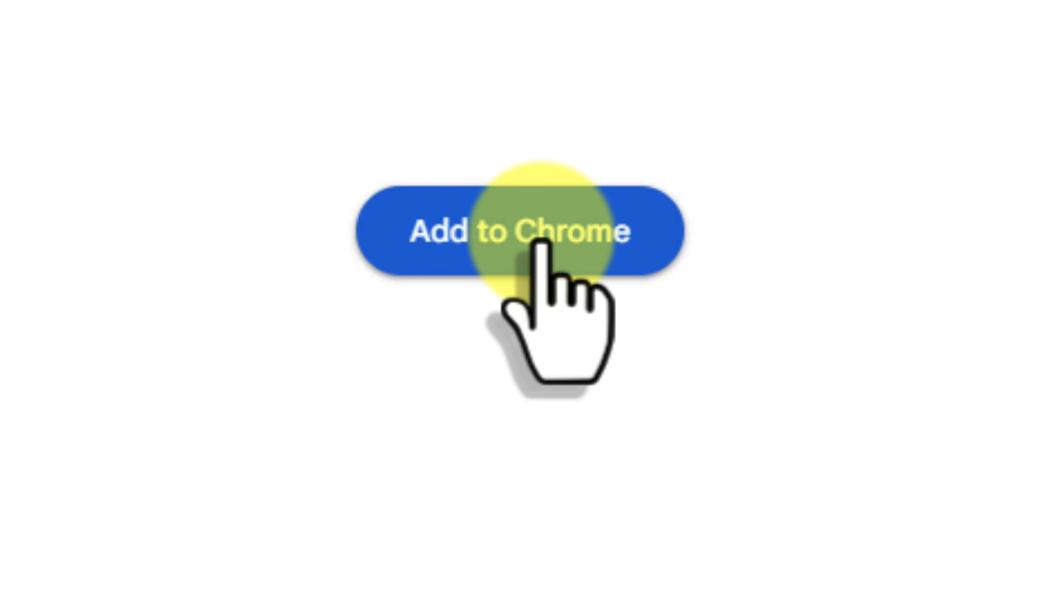
click(541, 244)
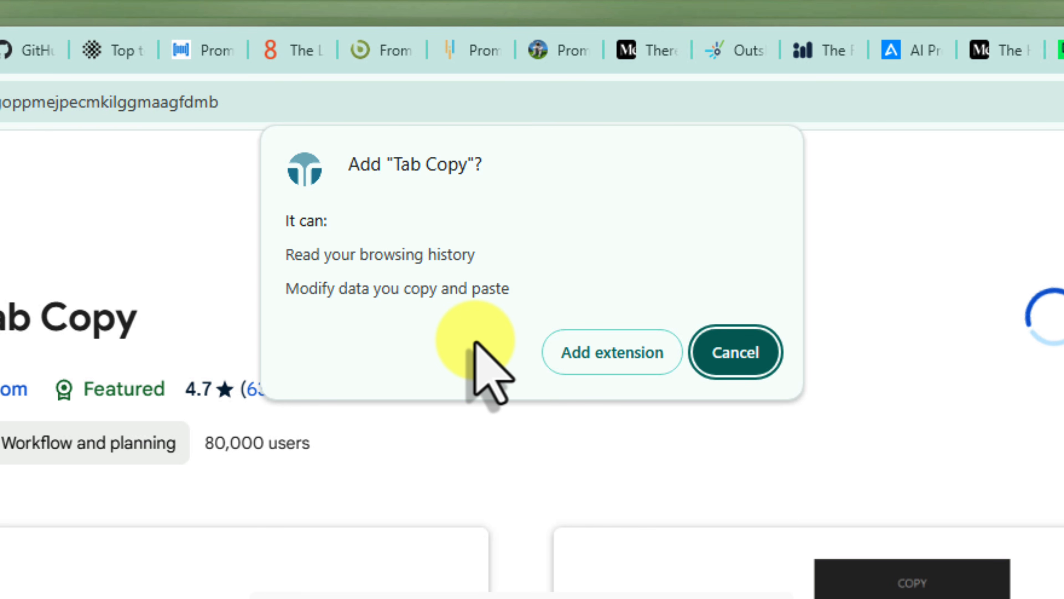
click(636, 352)
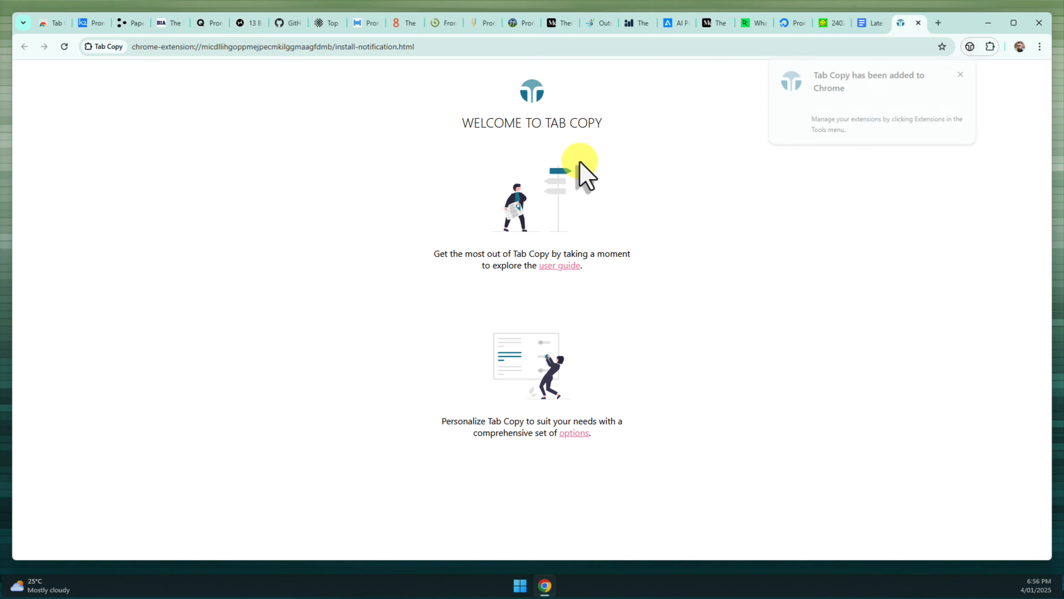
Close the Tab Copy welcome page and pin Tab Copy from the Extensions menu
click(919, 23)
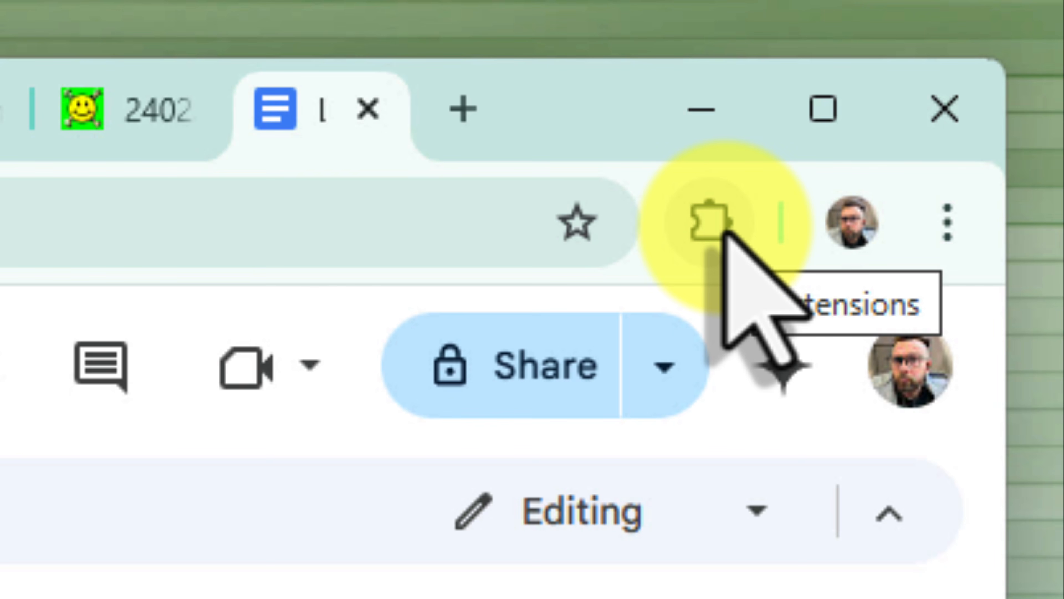
click(720, 228)
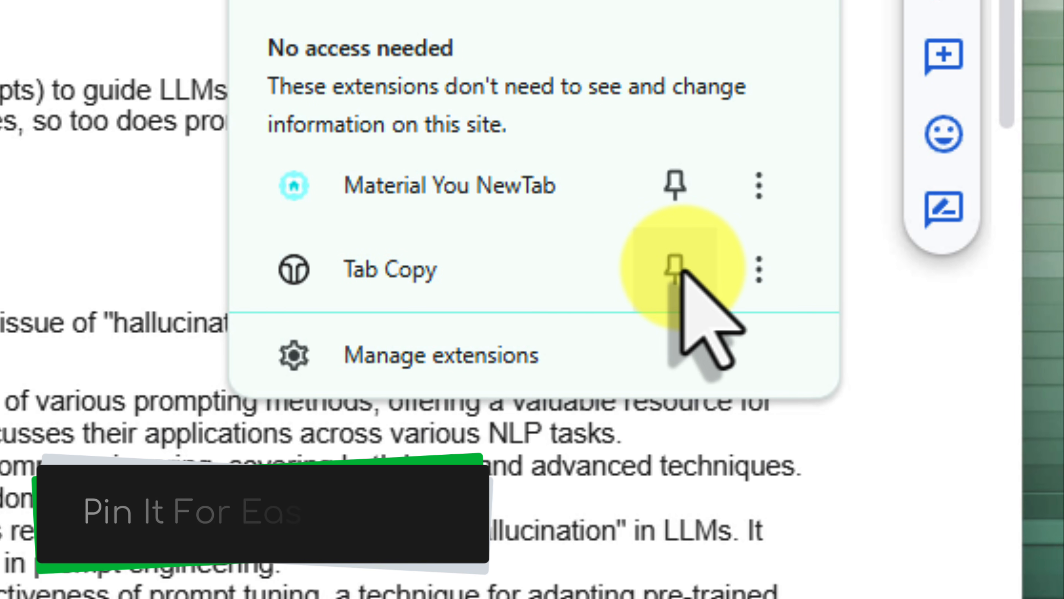
click(681, 268)
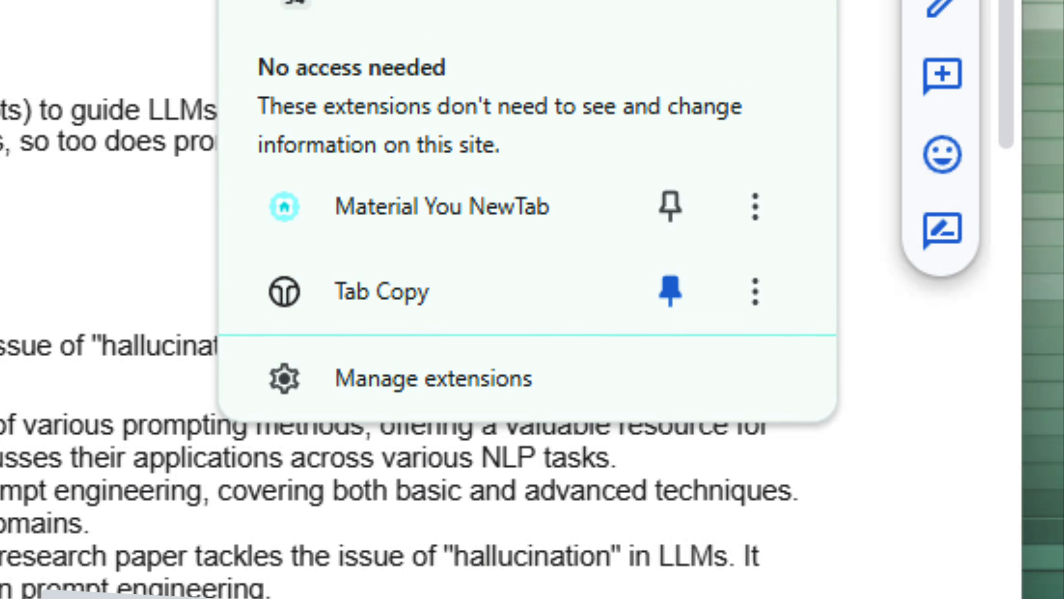
click(682, 163)
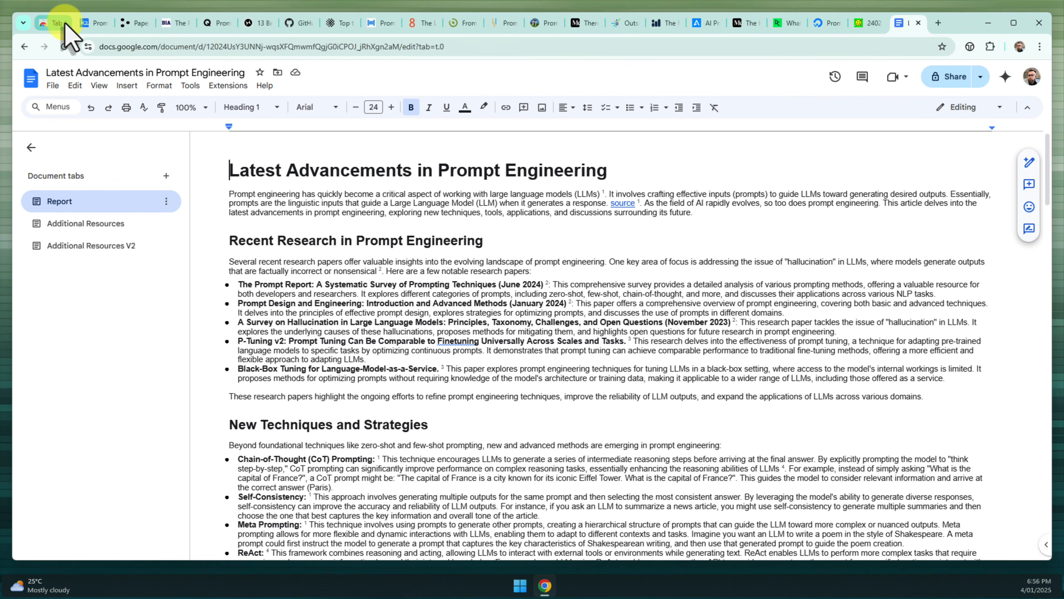
Close the Tab Copy store page and go back to the prompt engineering document
click(65, 25)
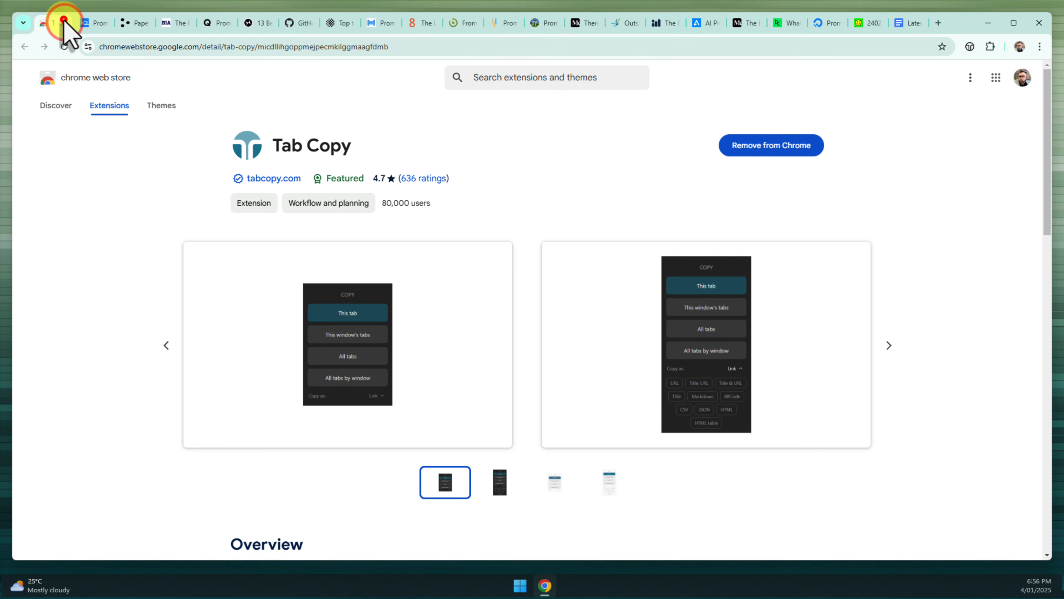
click(63, 23)
click(867, 24)
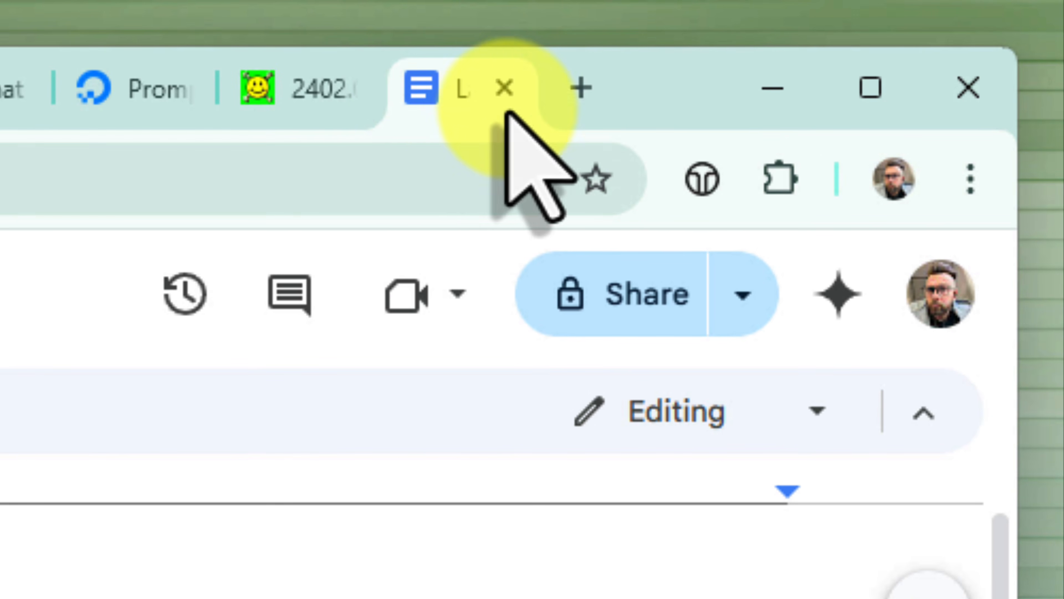
Bring up the pinned Tab Copy popup and go for the This window's tabs scope
click(700, 177)
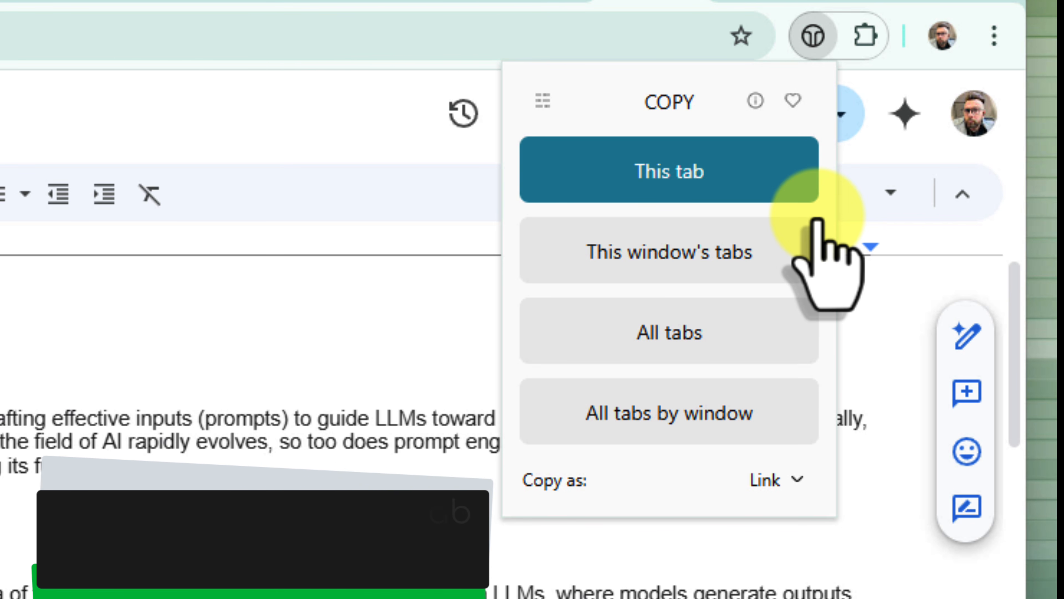
click(816, 222)
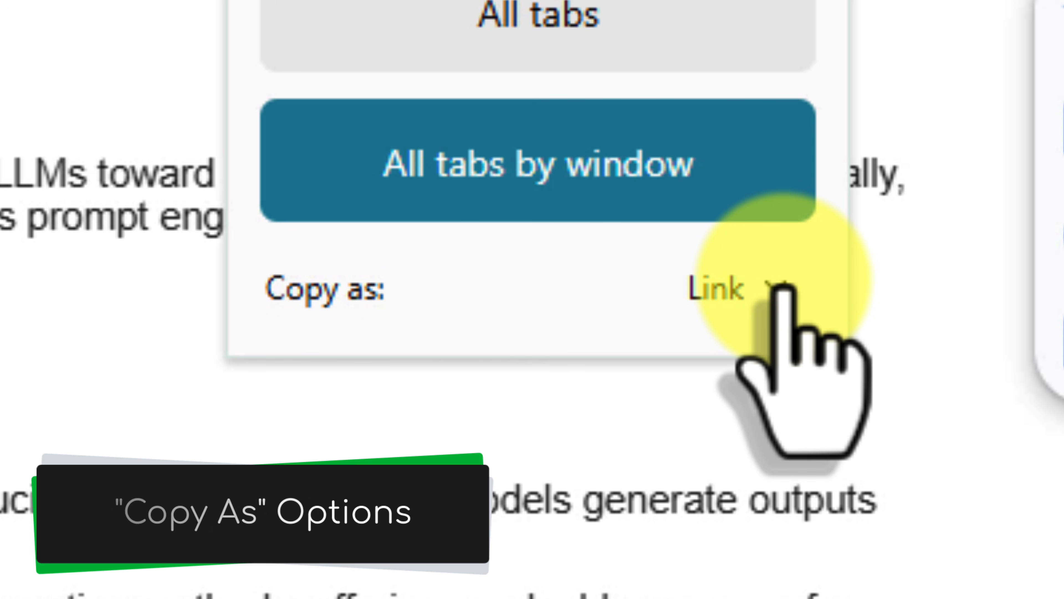
Change Tab Copy's Copy as format from Link to Markdown and copy this window's tabs
click(779, 287)
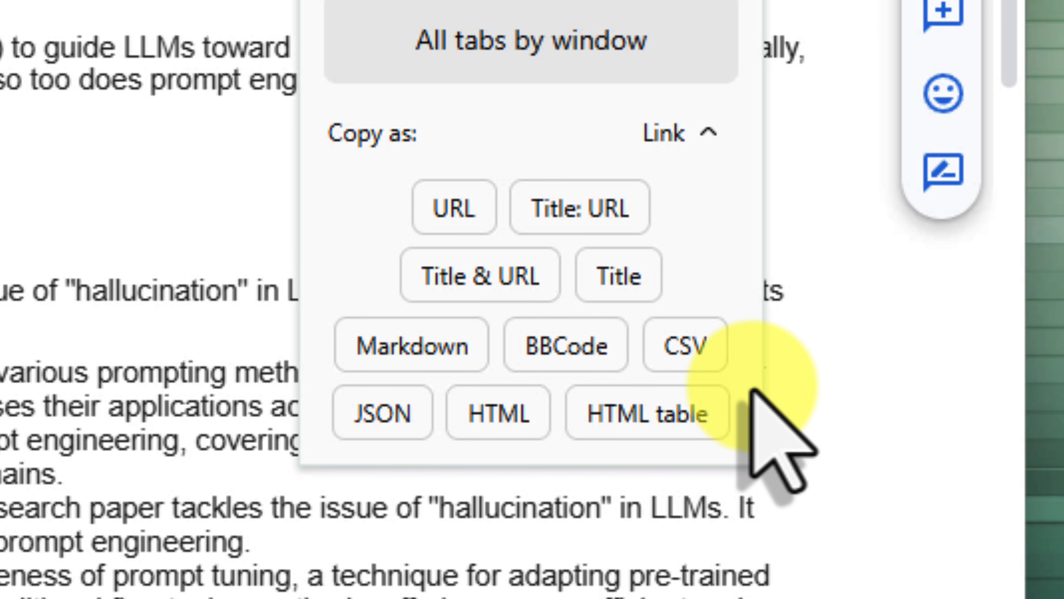
click(442, 343)
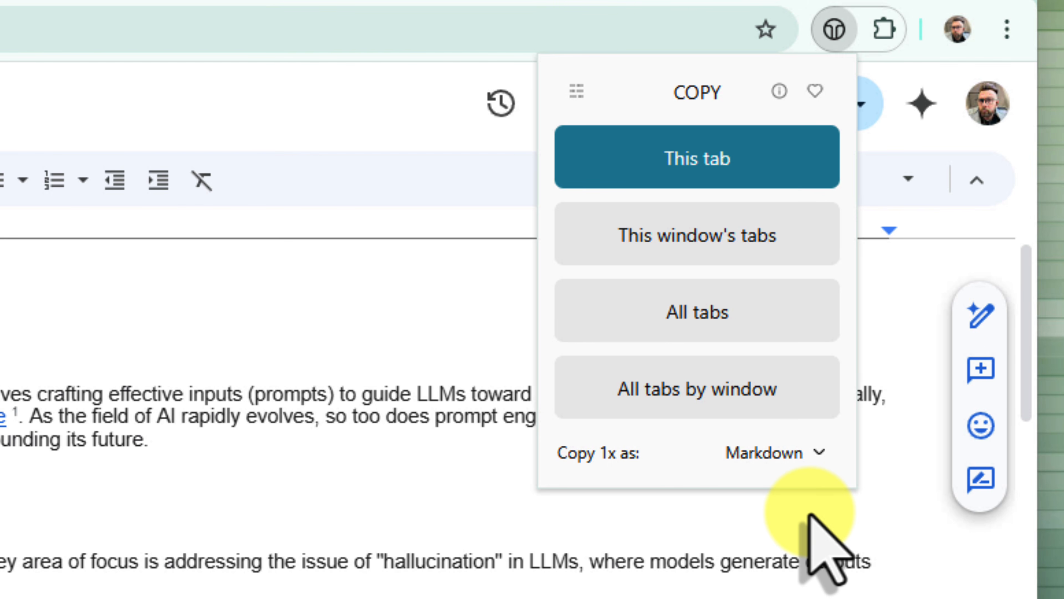
click(724, 241)
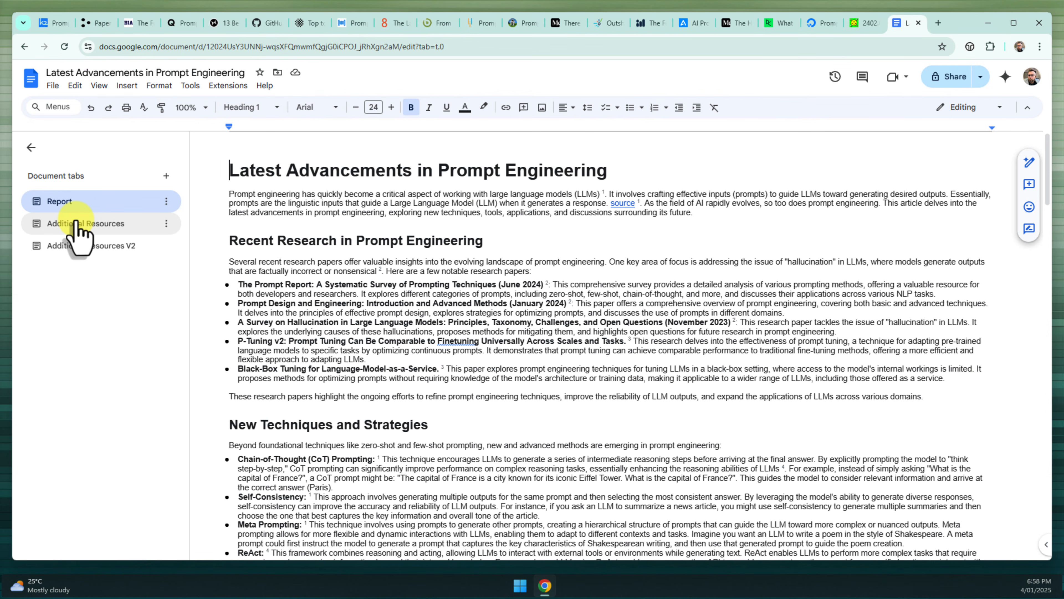
Switch to the empty Additional Resources tab and bring up the page's right-click paste menu
click(76, 223)
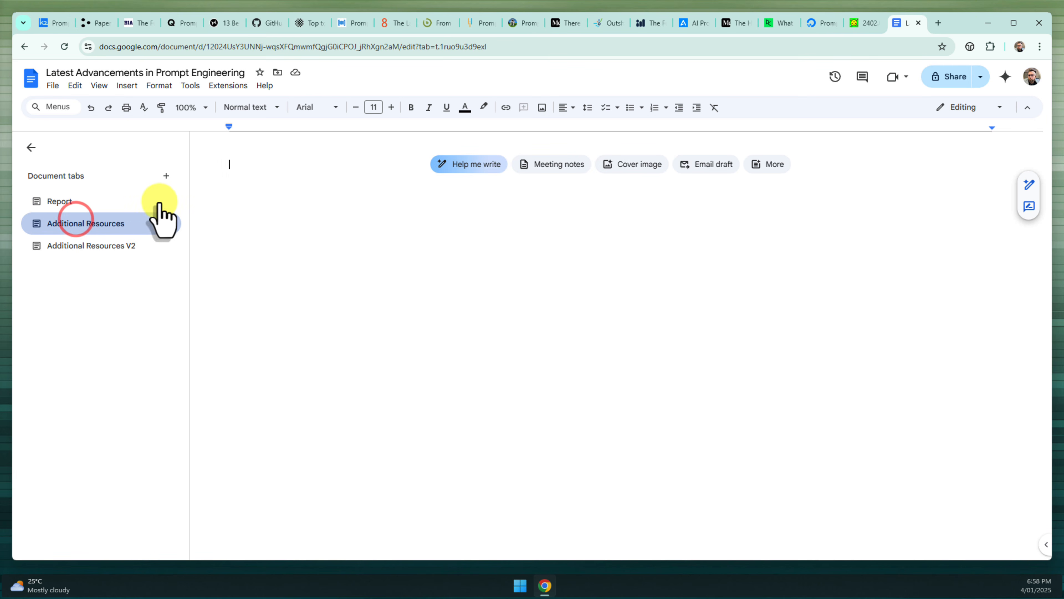
right_click(261, 180)
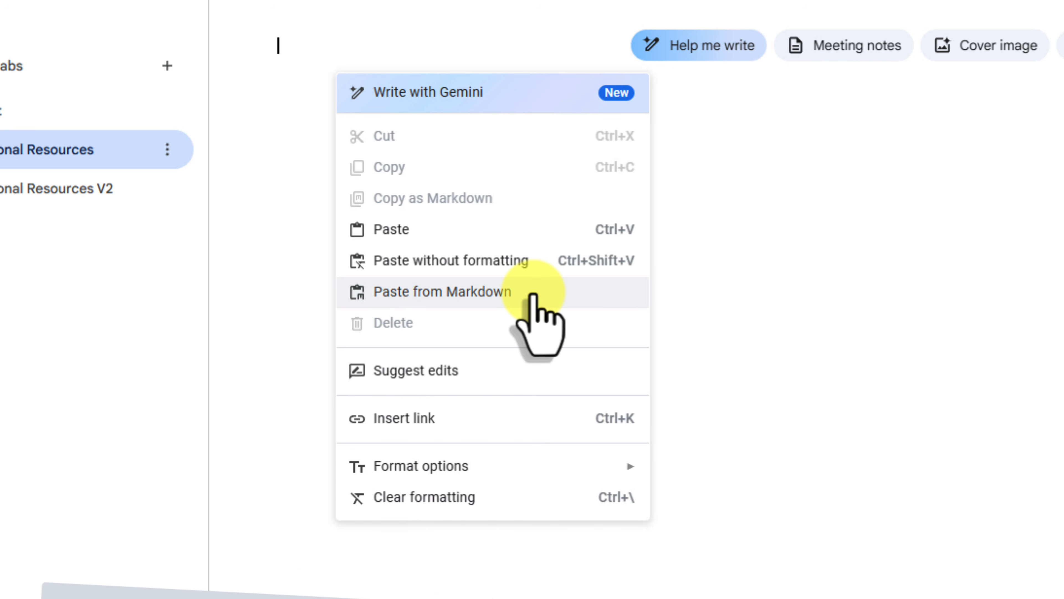
click(533, 292)
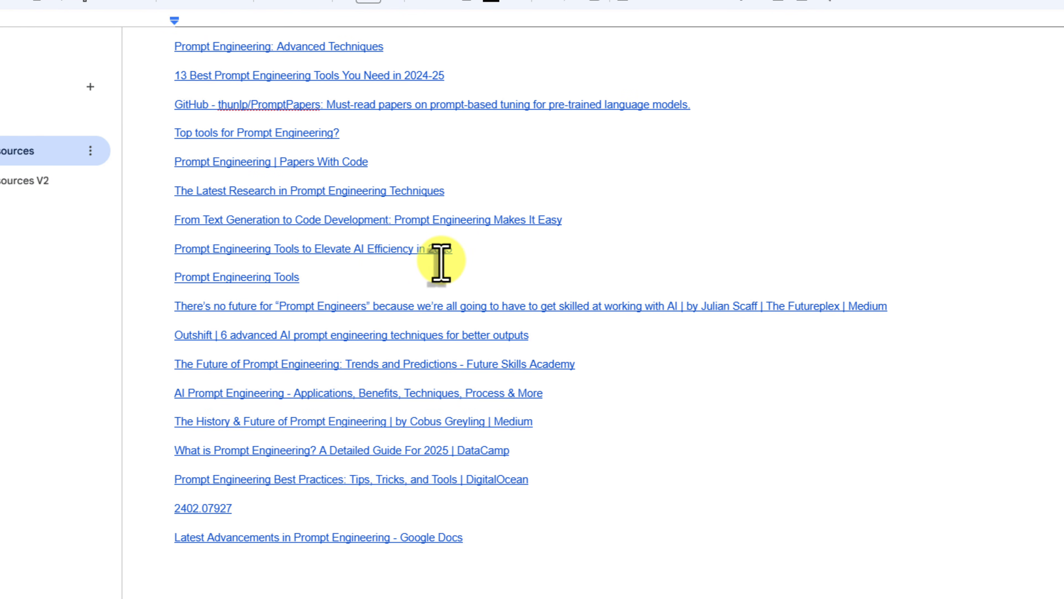
scroll(441, 262, up, 3)
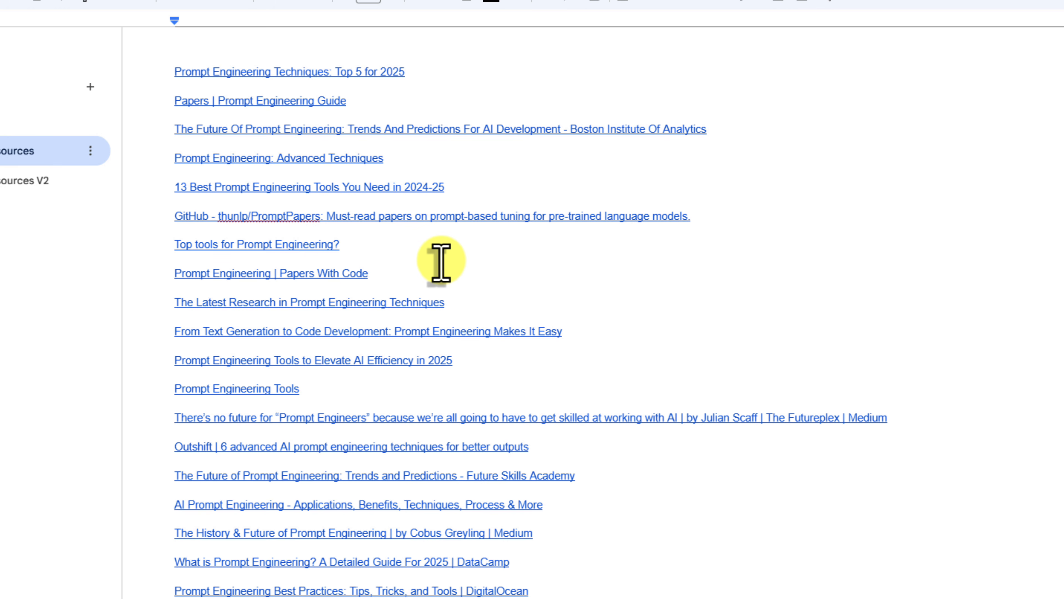
click(432, 187)
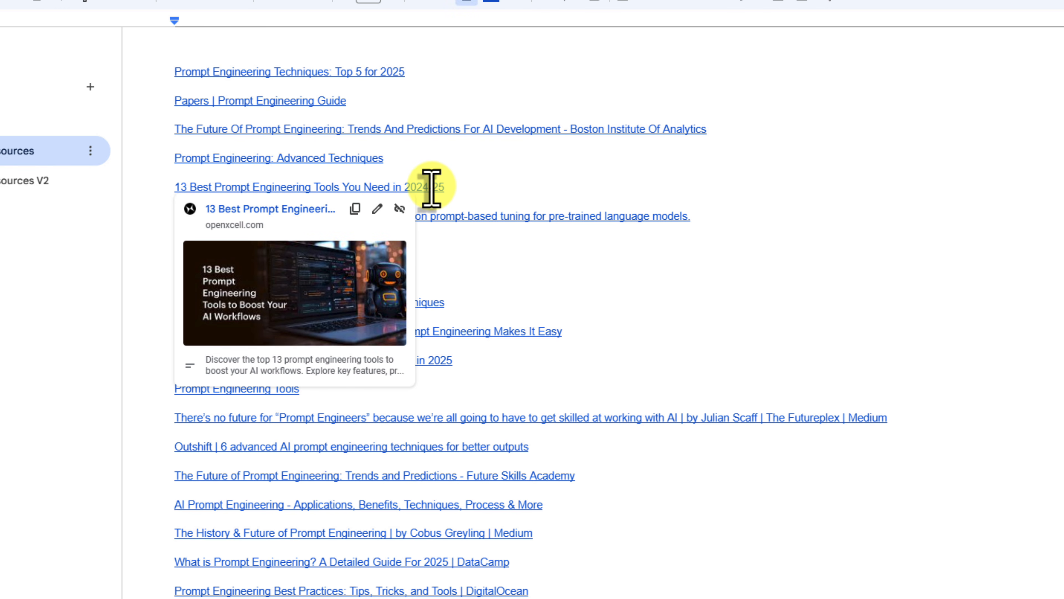
click(498, 189)
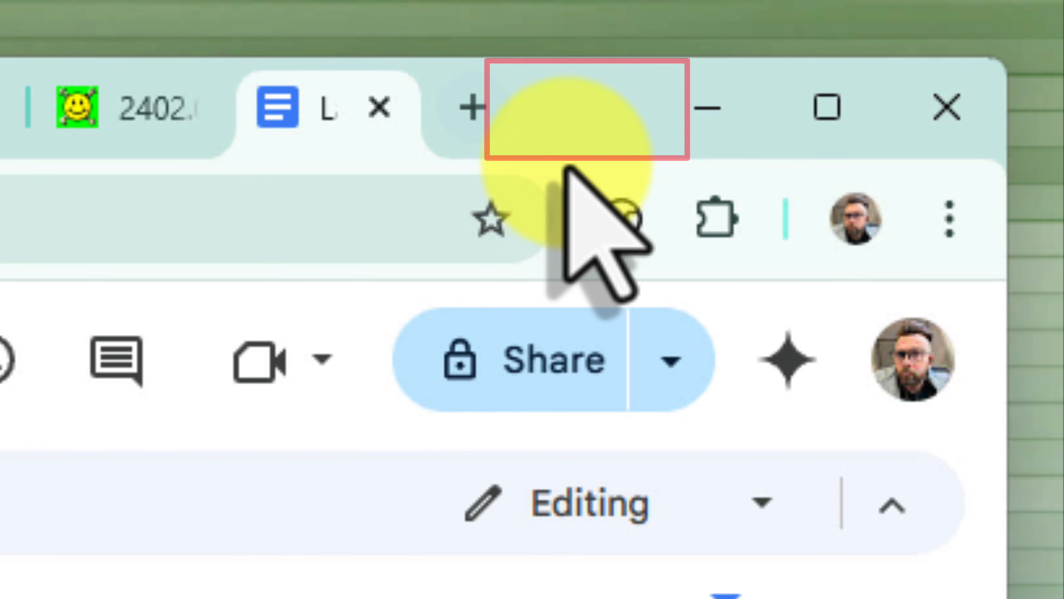
Dismiss the Docs tab's context menu and bring up Chrome's window menu from the empty tab strip
right_click(316, 92)
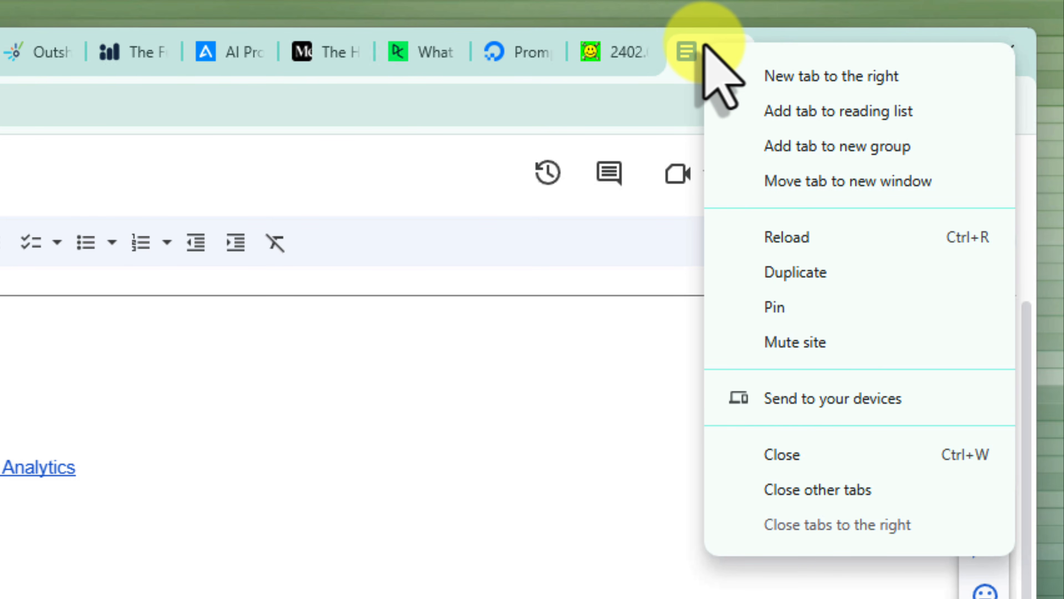
click(599, 353)
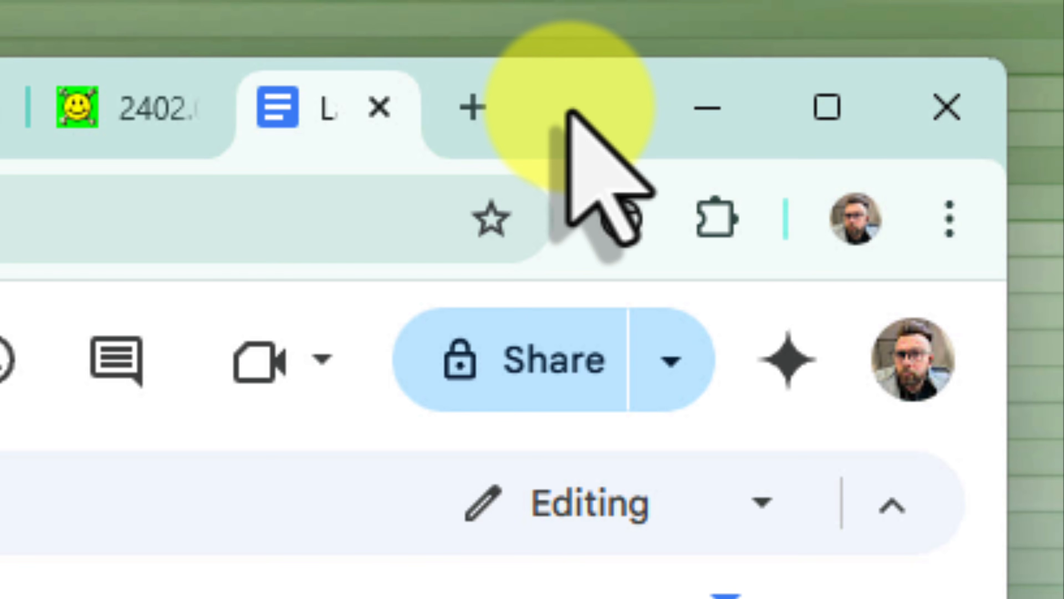
right_click(569, 110)
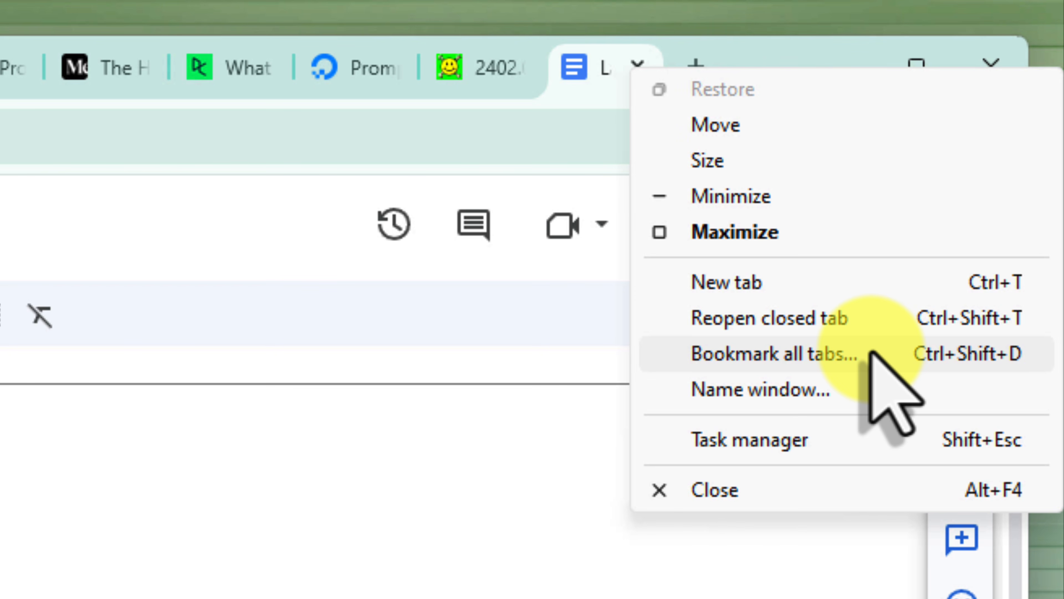
Bookmark all open tabs into a new 'Prompt Engineering' folder on the Bookmarks bar
click(871, 353)
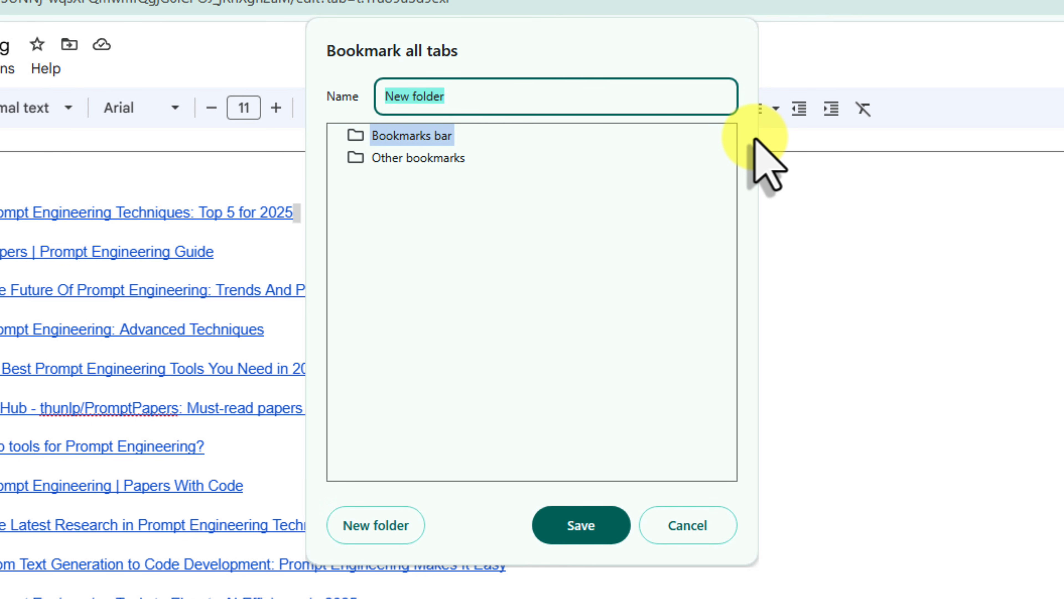
text(P)
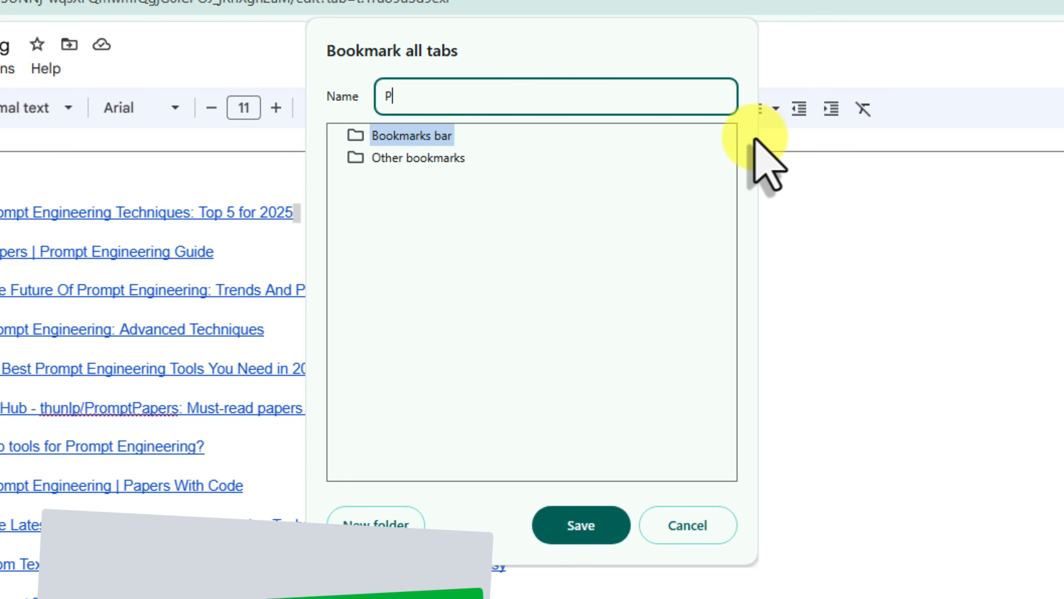
text(rompt Engineering)
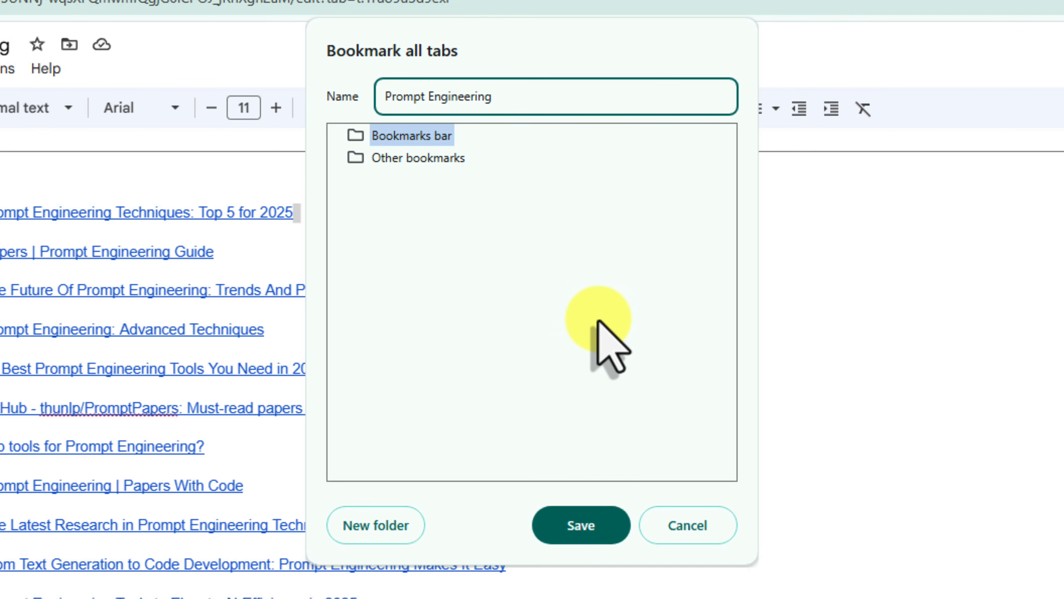
click(586, 526)
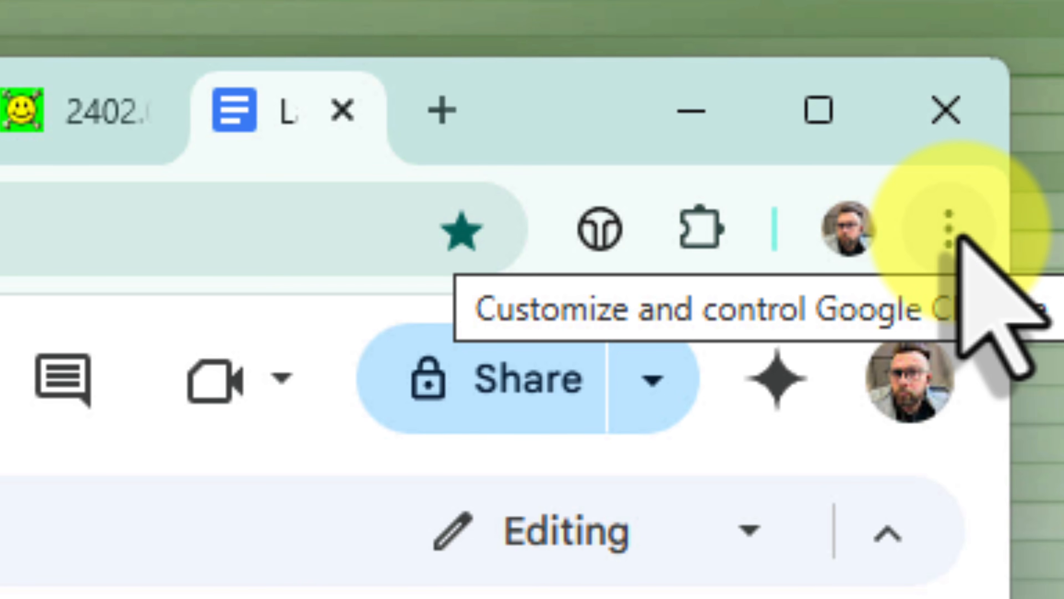
Reach Bookmark manager through Chrome's menu under Bookmarks and lists
click(957, 235)
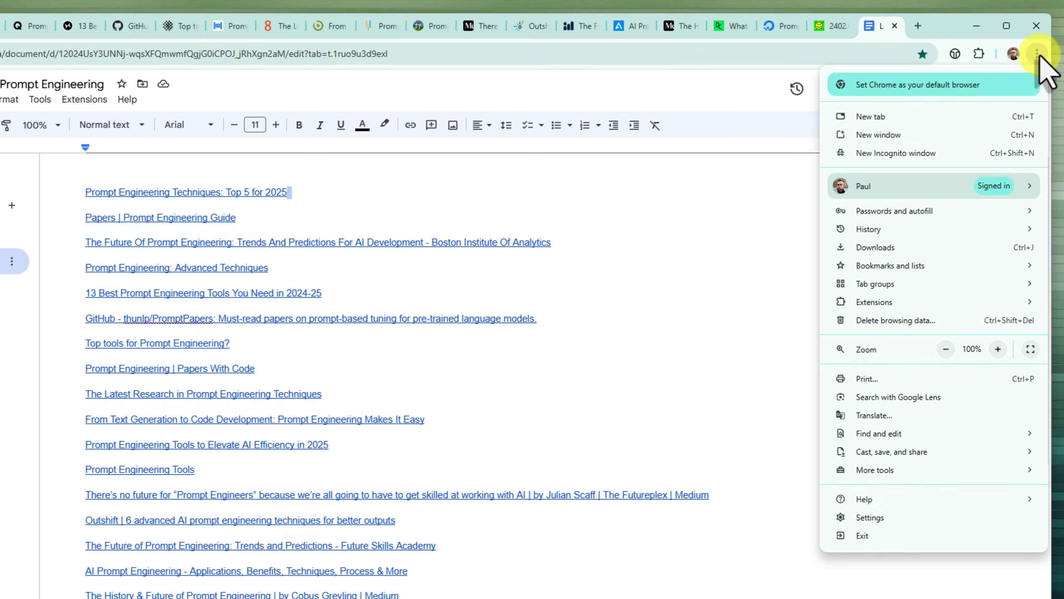
mouse_move(918, 261)
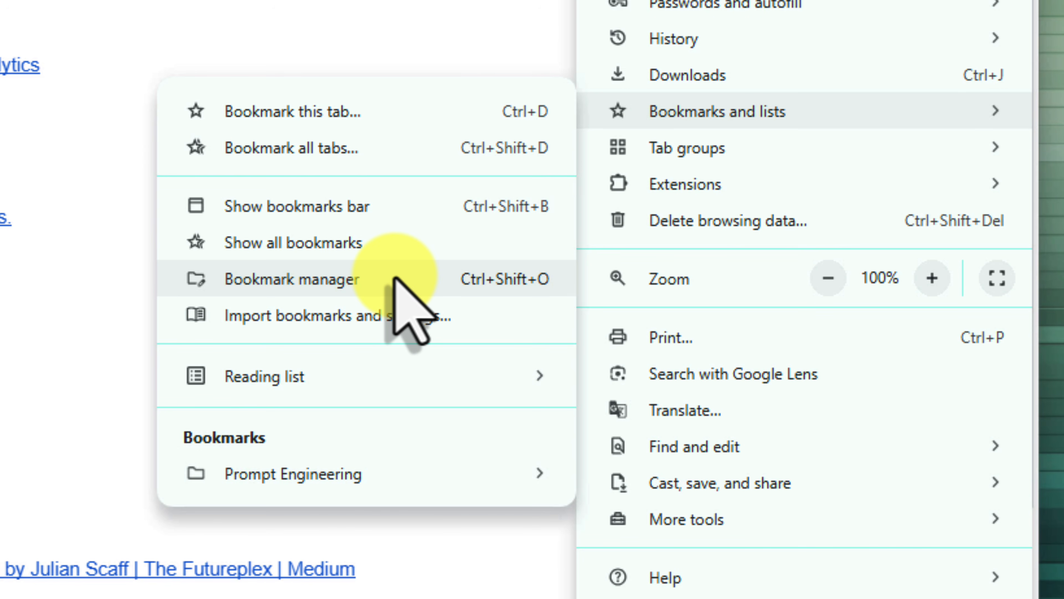
click(394, 279)
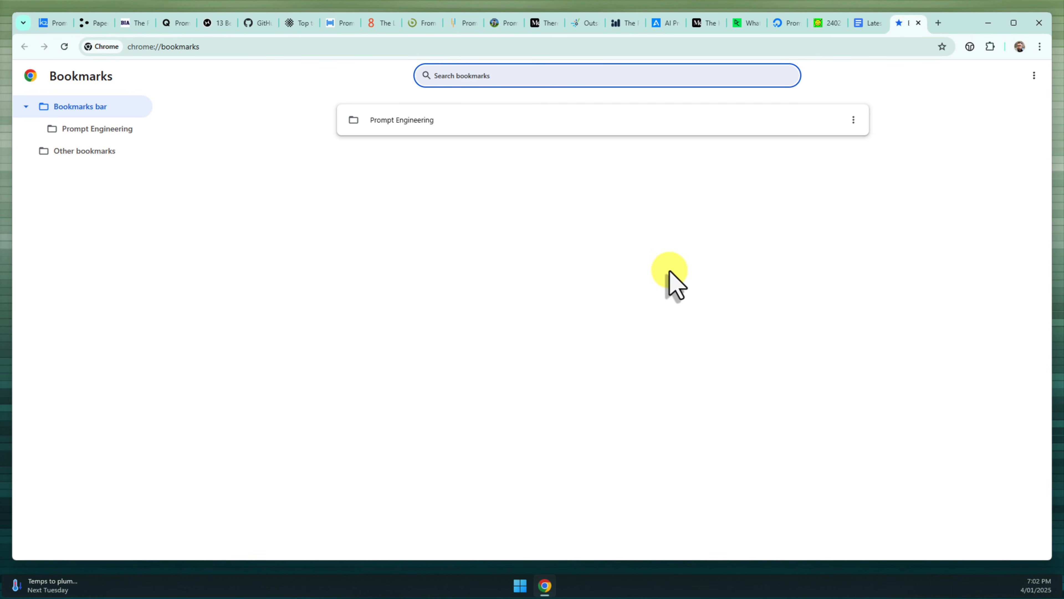
Select and copy all 21 bookmarks in the Prompt Engineering folder, then switch back to Google Docs
click(102, 140)
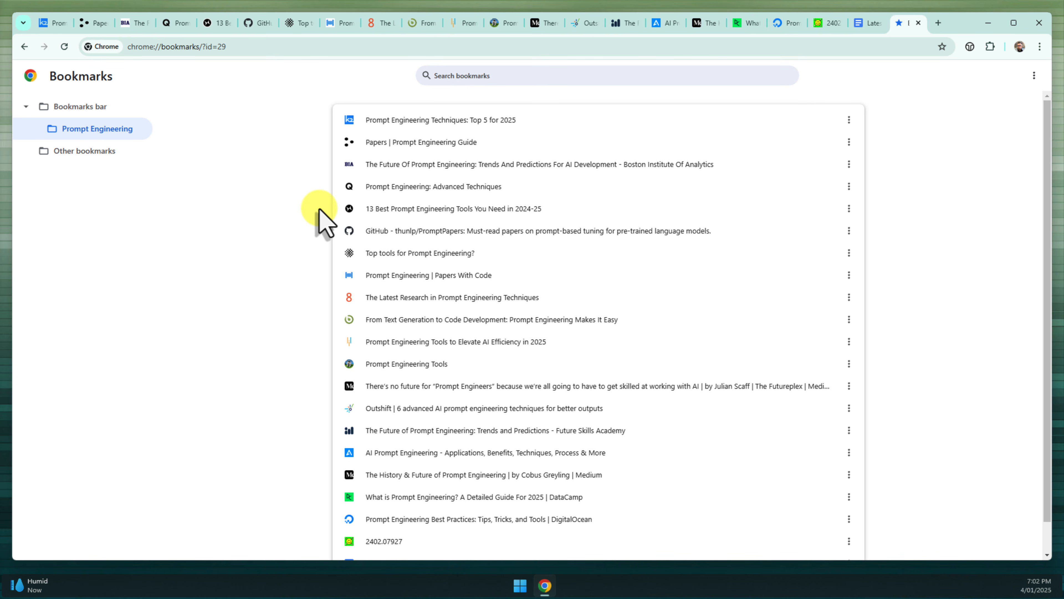
key(ctrl+a)
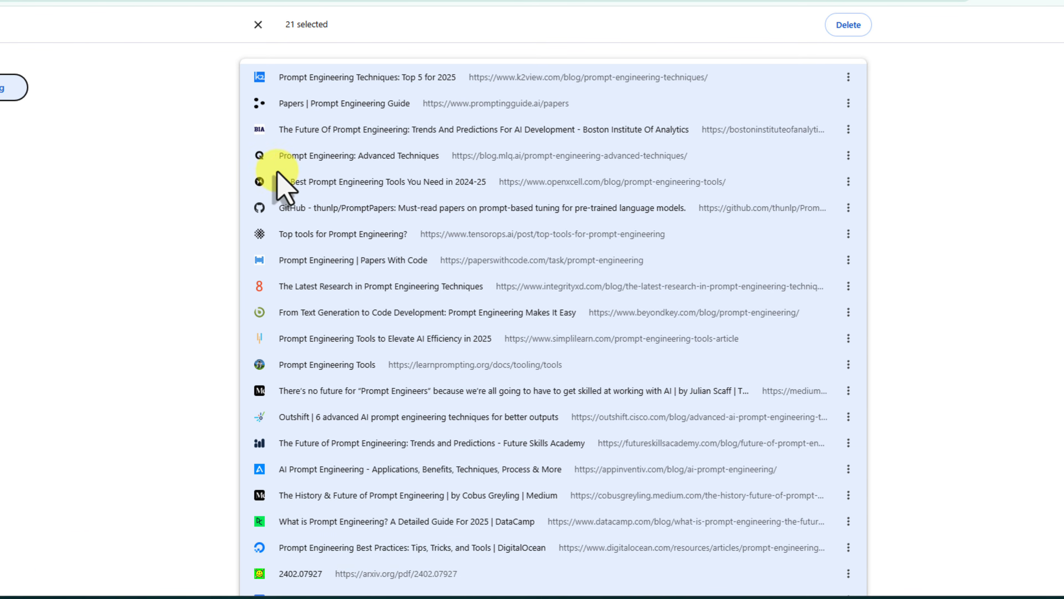
right_click(629, 103)
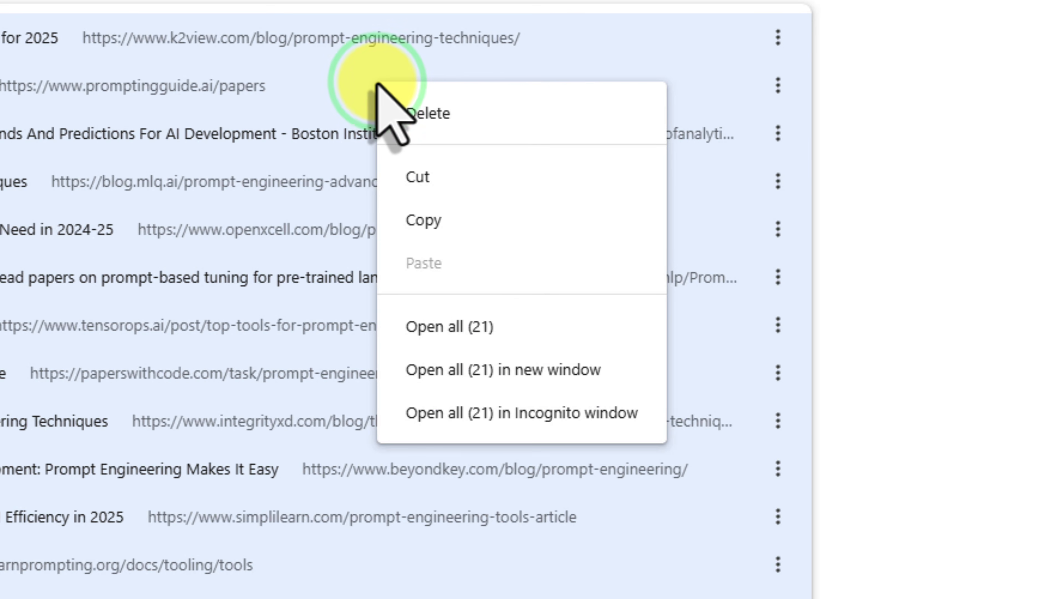
click(511, 221)
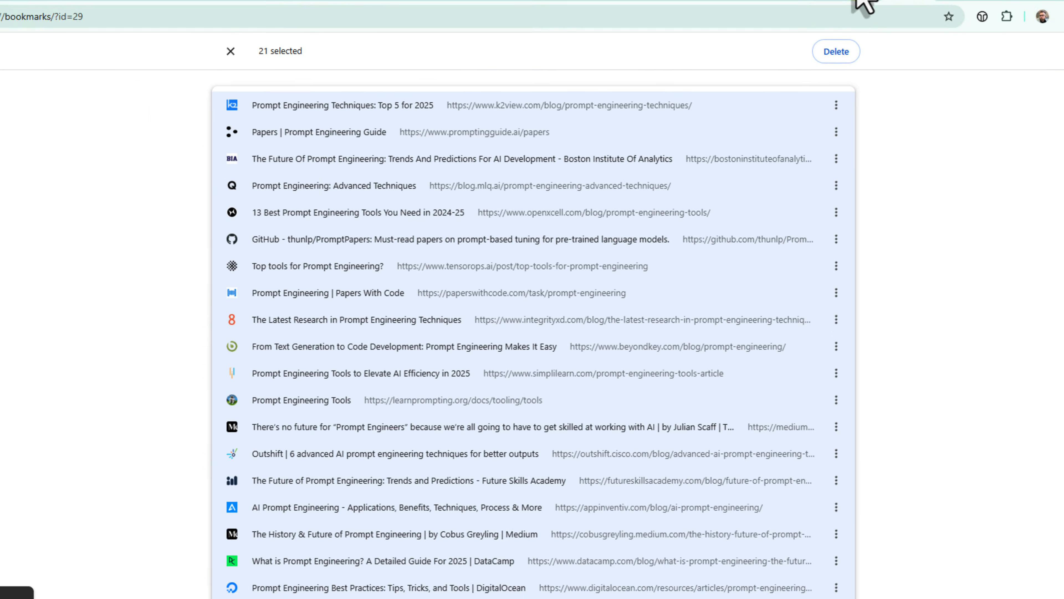
click(865, 23)
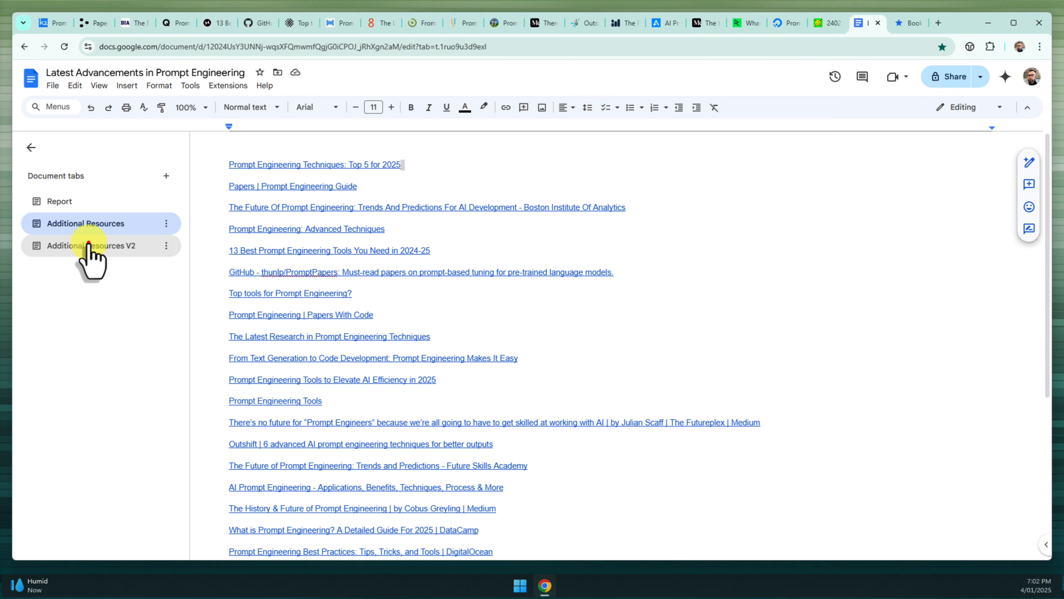
Paste the 21 copied bookmark URLs as plain text into the Additional Resources V2 tab
click(89, 245)
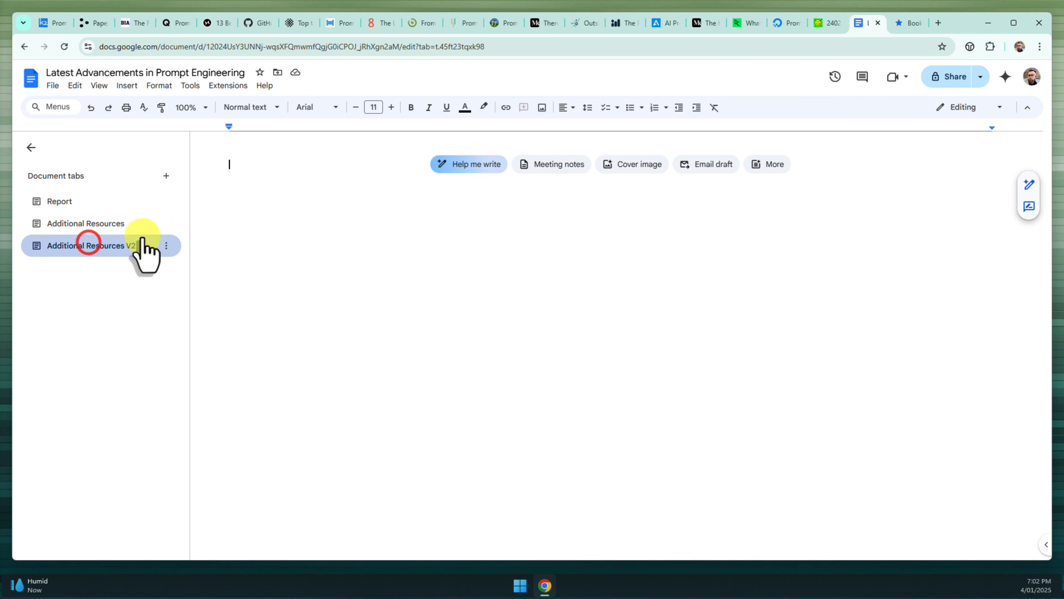
right_click(290, 219)
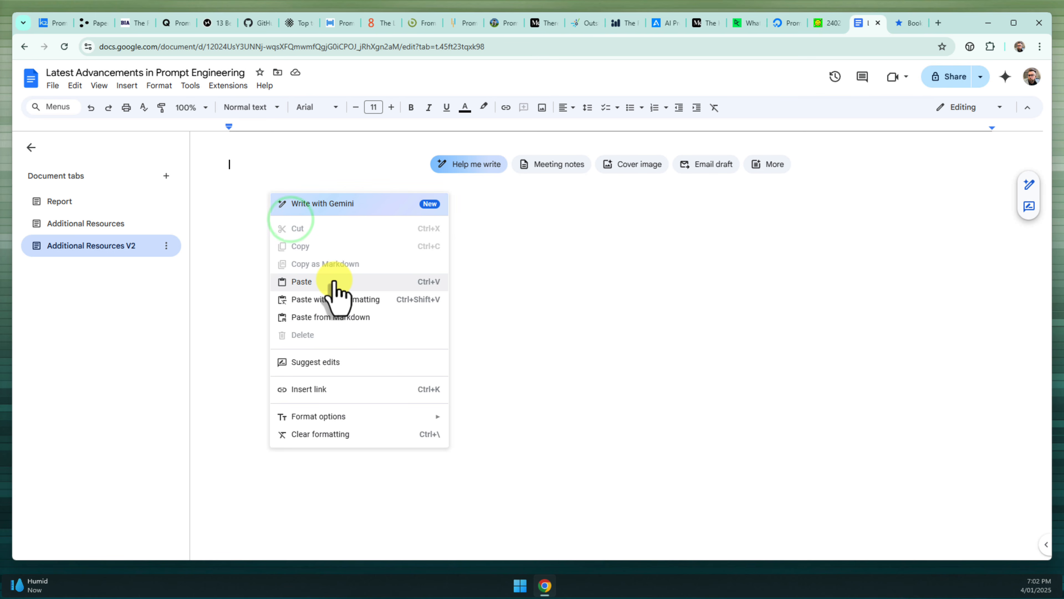
click(301, 282)
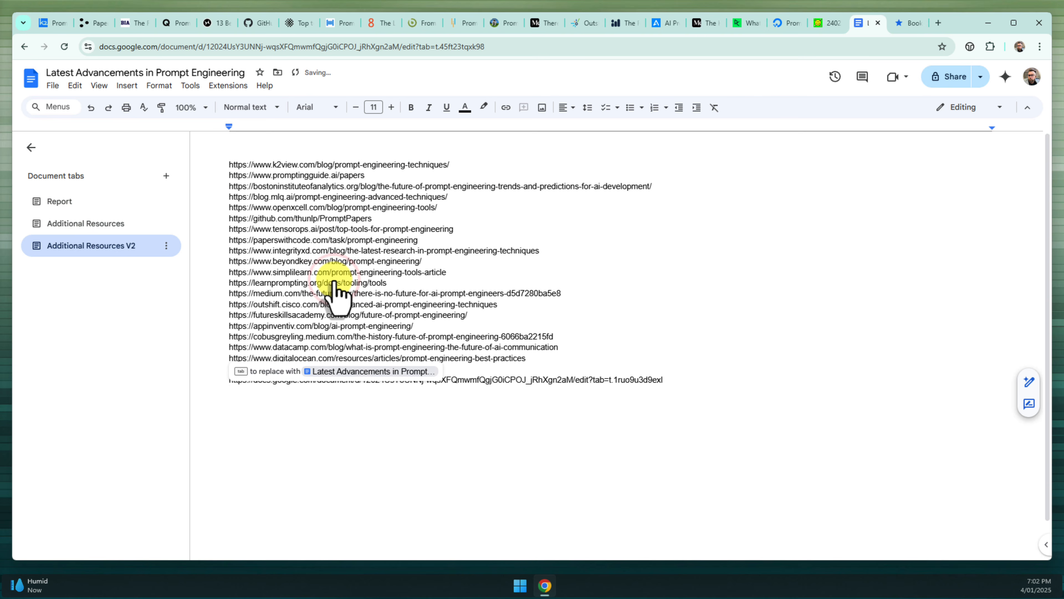
double_click(386, 403)
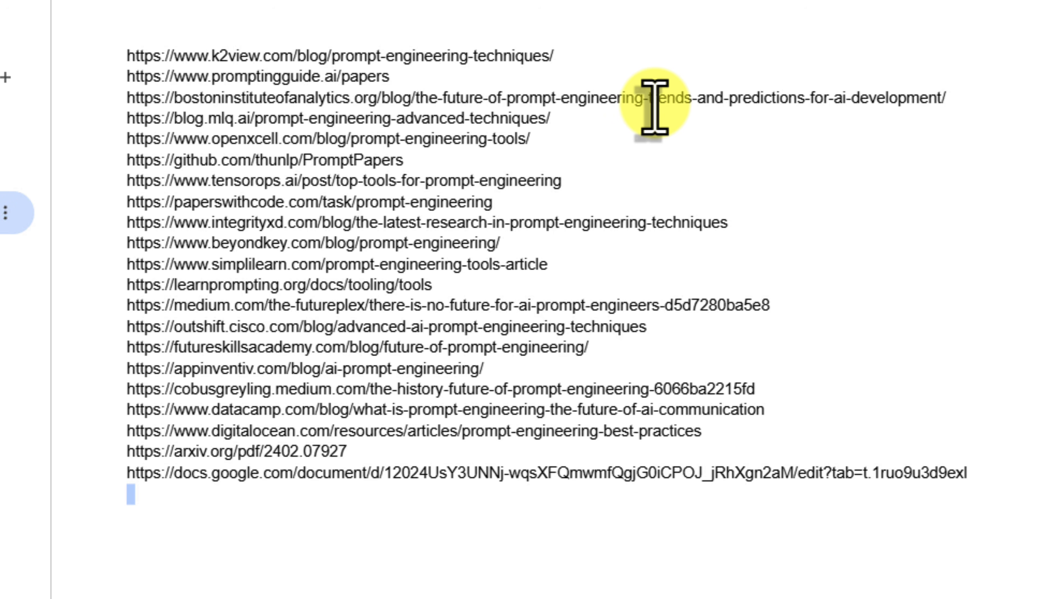
Convert the first two pasted URLs into clickable links
click(559, 56)
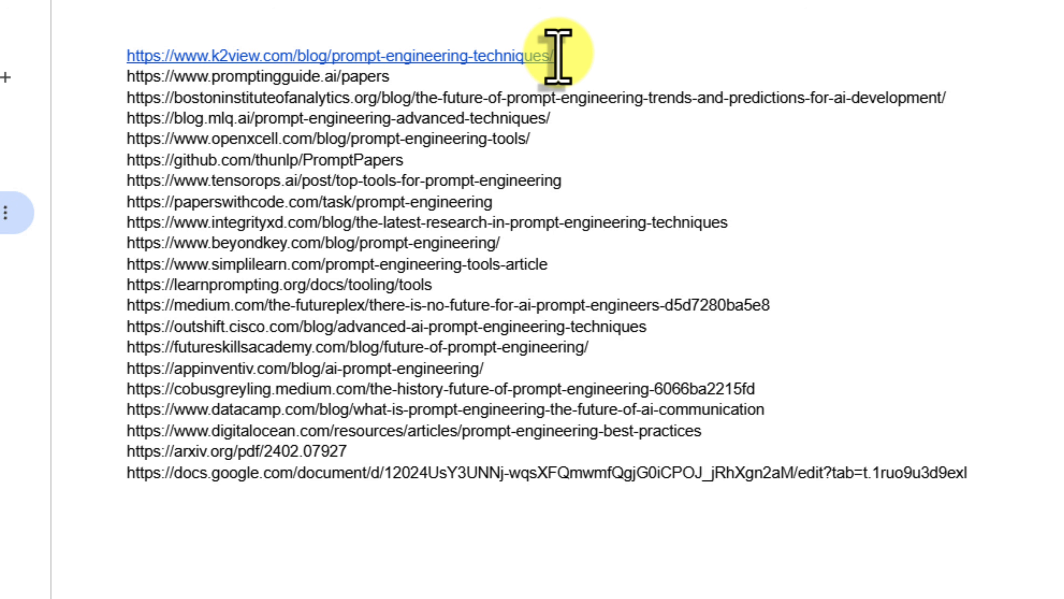
click(424, 80)
key(Return)
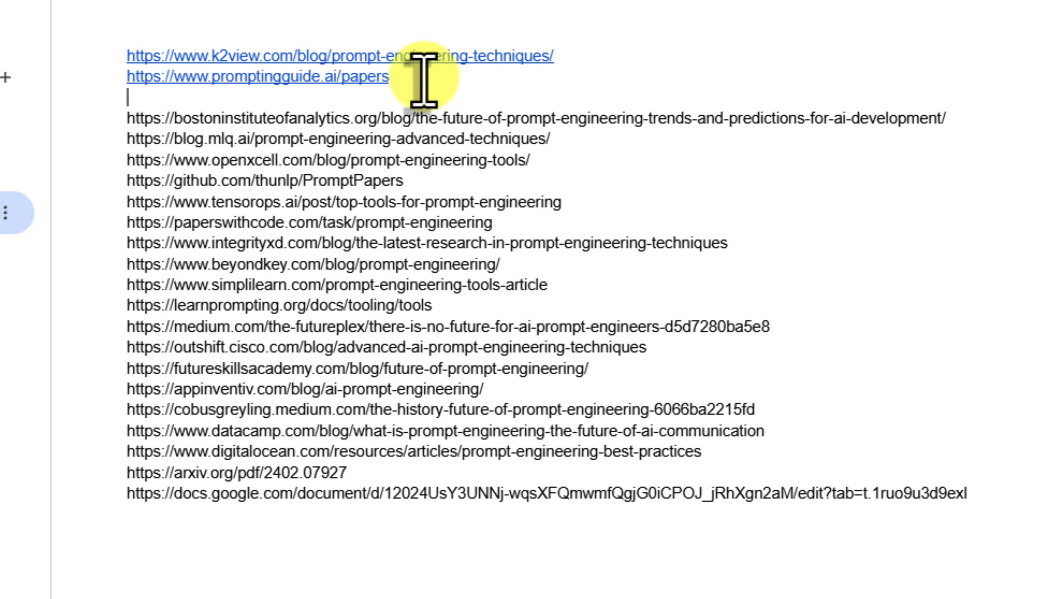
Replace the promptingguide.ai link with its title 'Papers | Prompt Engineering Guide'
click(278, 80)
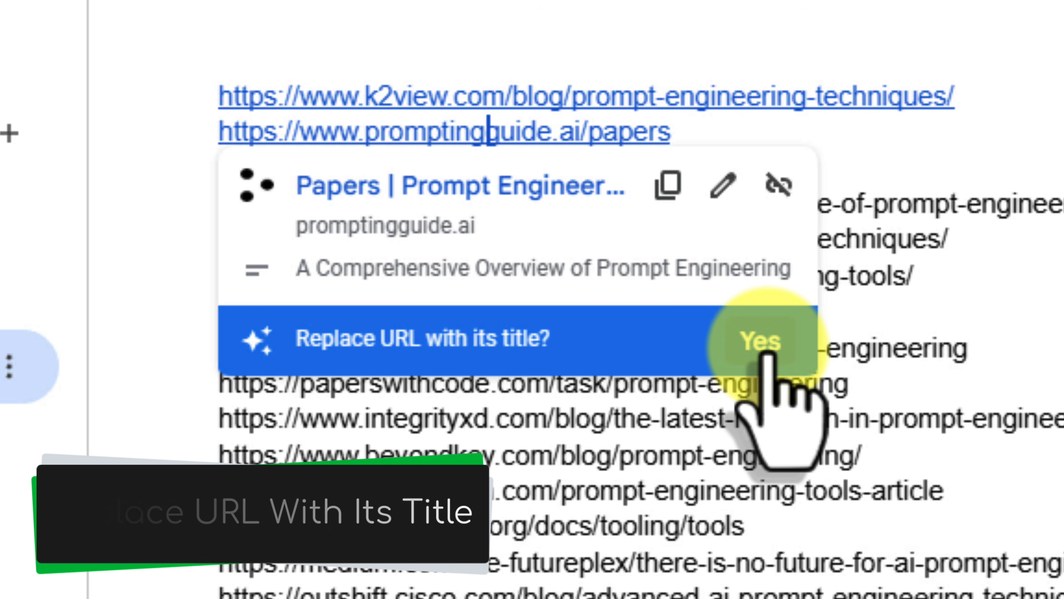
click(767, 346)
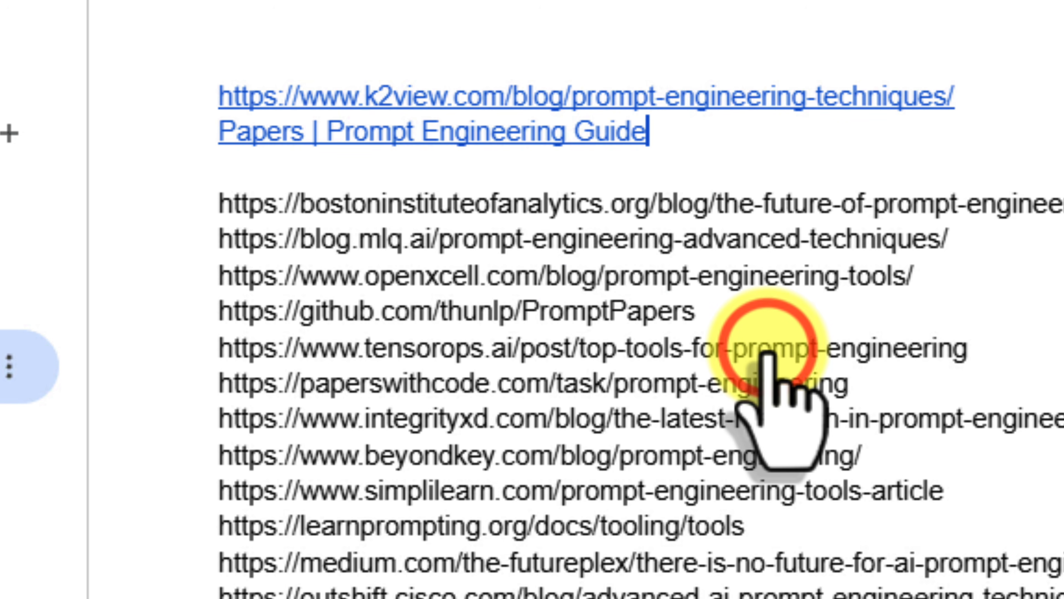
click(825, 97)
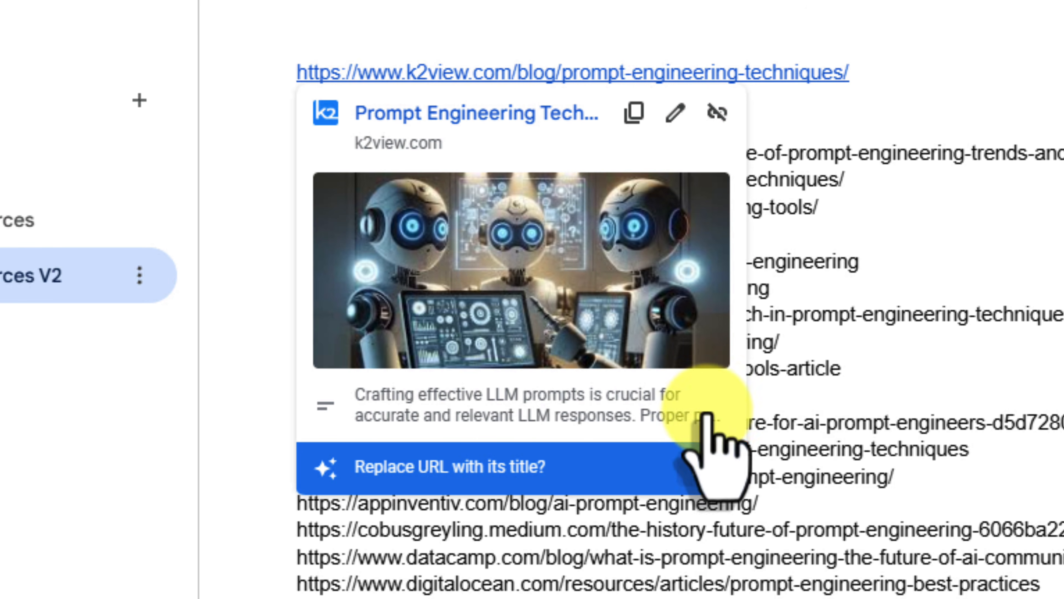
Replace the k2view link with its title 'Prompt Engineering Techniques: Top 5 for 2025', then minimize Chrome
click(698, 472)
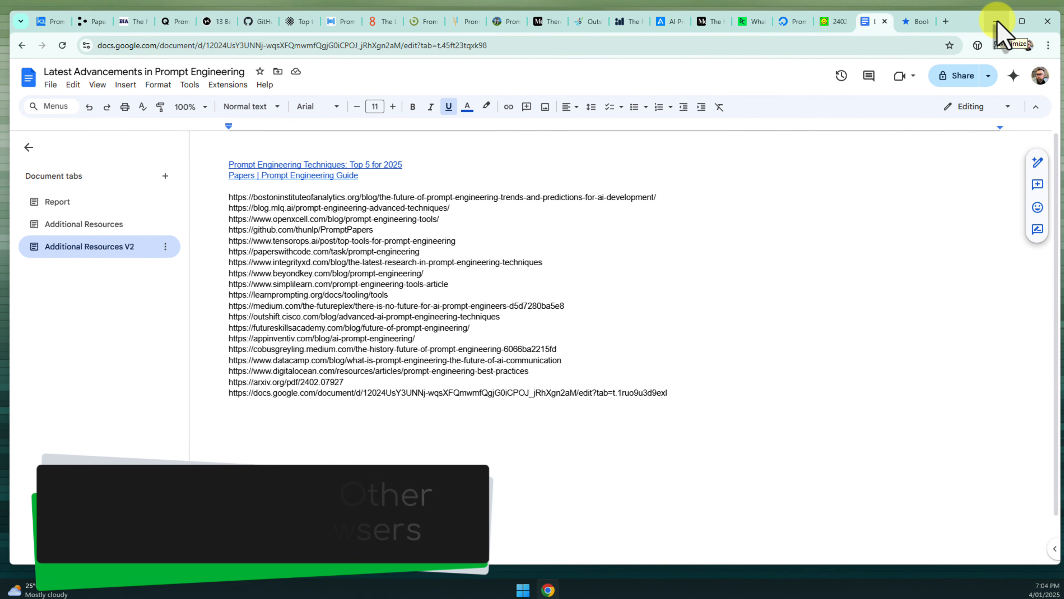
click(990, 23)
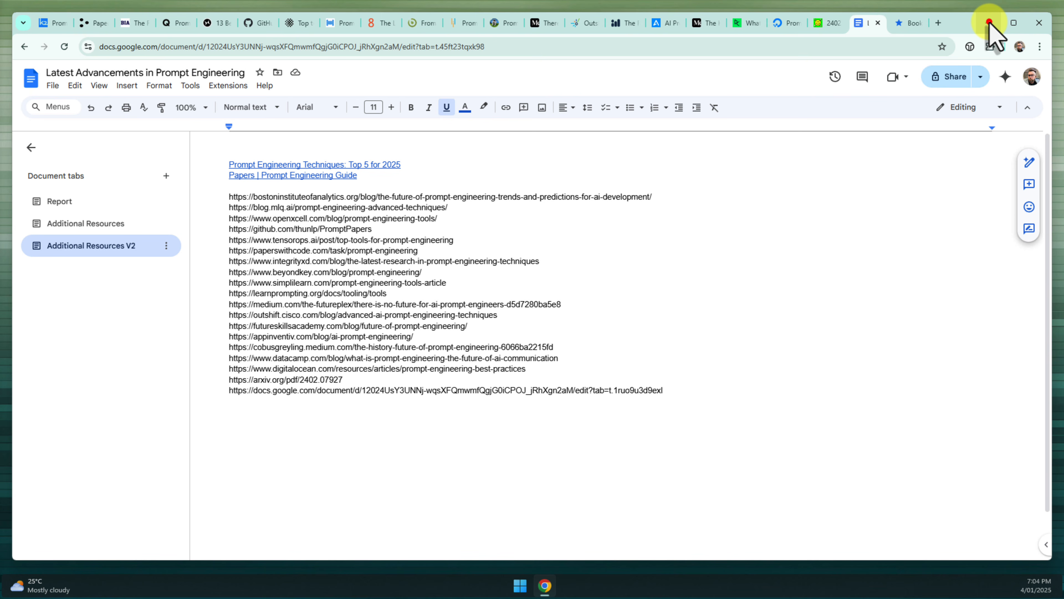